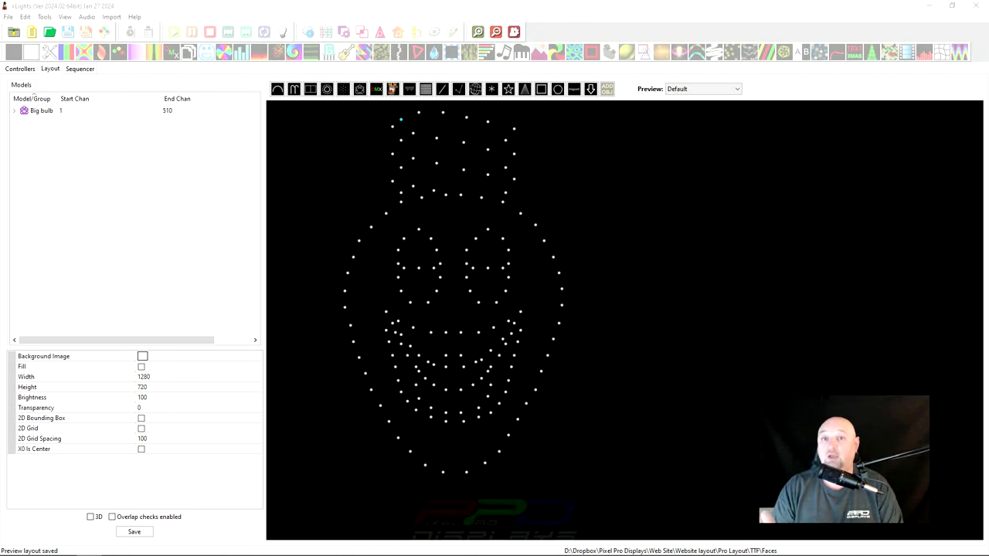
- Select the Big bulb model in the Layout tab and choose its Faces property
{"action": "left_click", "coordinate": [41, 110]}
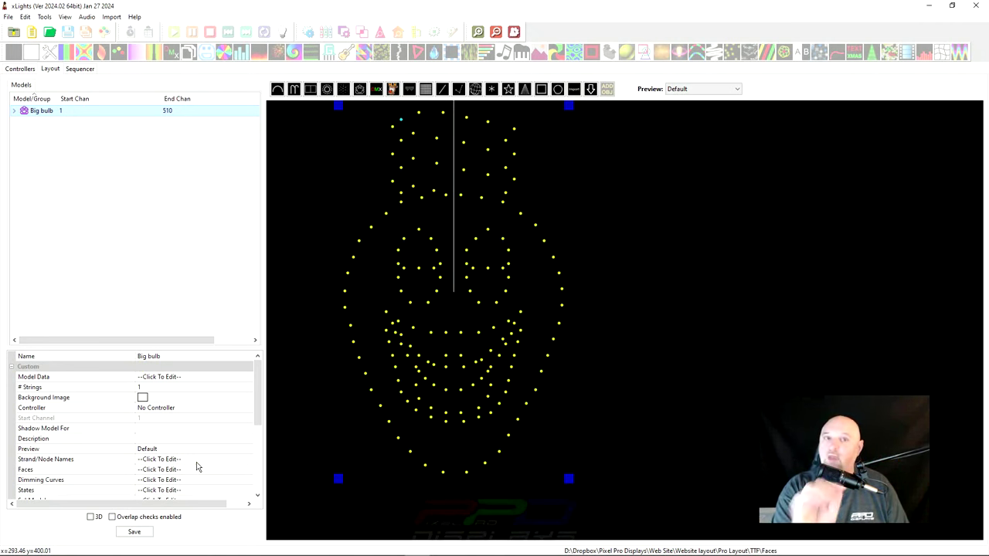
{"action": "left_click", "coordinate": [223, 472]}
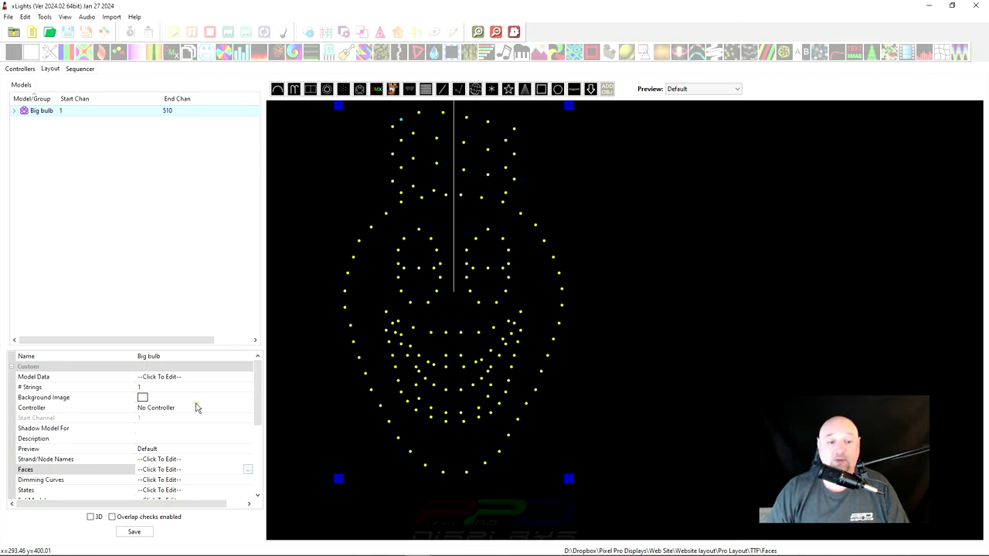
- Open Big bulb's Face Definition dialog and maximize it to fill the screen
{"action": "left_click", "coordinate": [248, 469]}
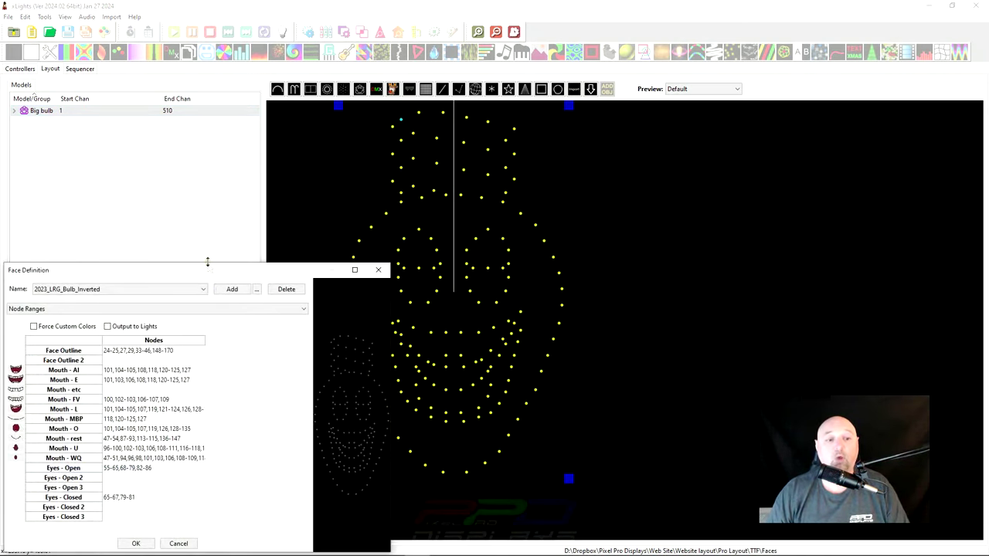
{"action": "left_click_drag", "start_coordinate": [207, 260], "coordinate": [271, 71]}
{"action": "double_click", "coordinate": [258, 71]}
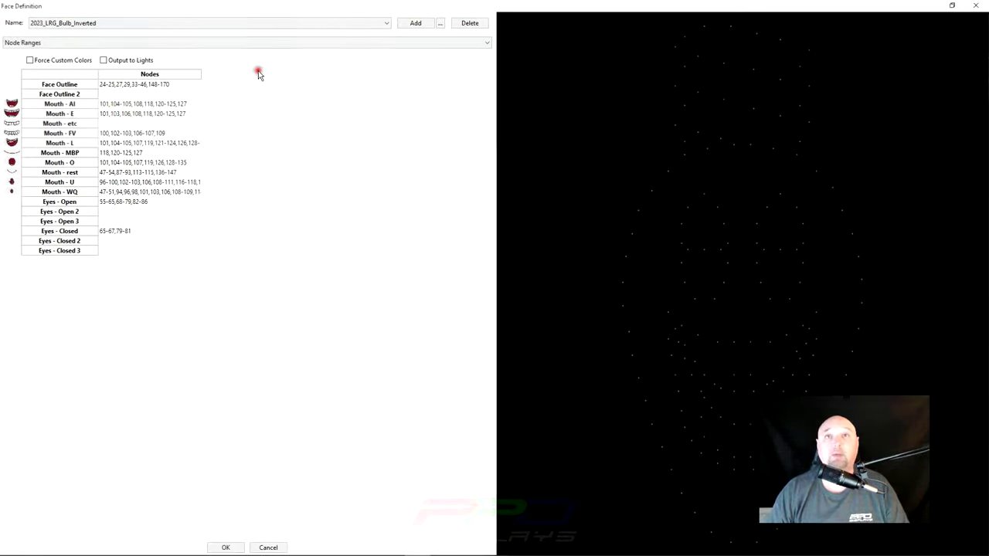
- Preview the 2023_LRG_Bulb_Inverted Face Outline and Mouth AI, E, FV, L and U node ranges
{"action": "left_click", "coordinate": [118, 87]}
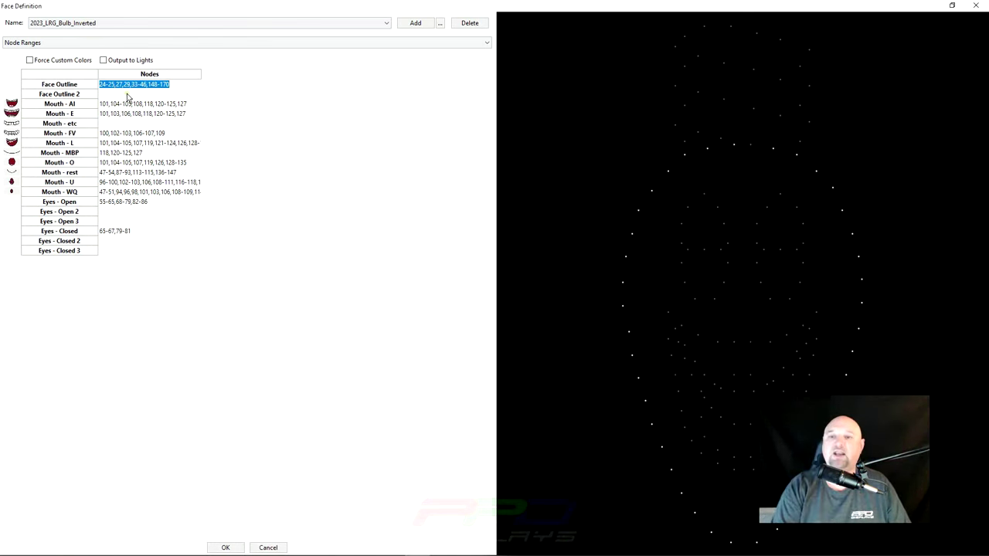
{"action": "left_click", "coordinate": [126, 104]}
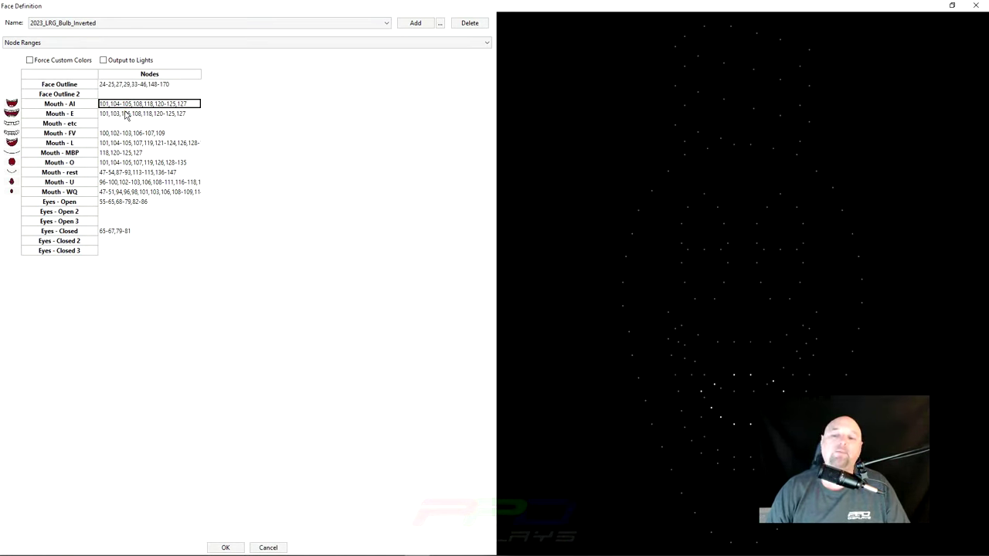
{"action": "left_click", "coordinate": [126, 115]}
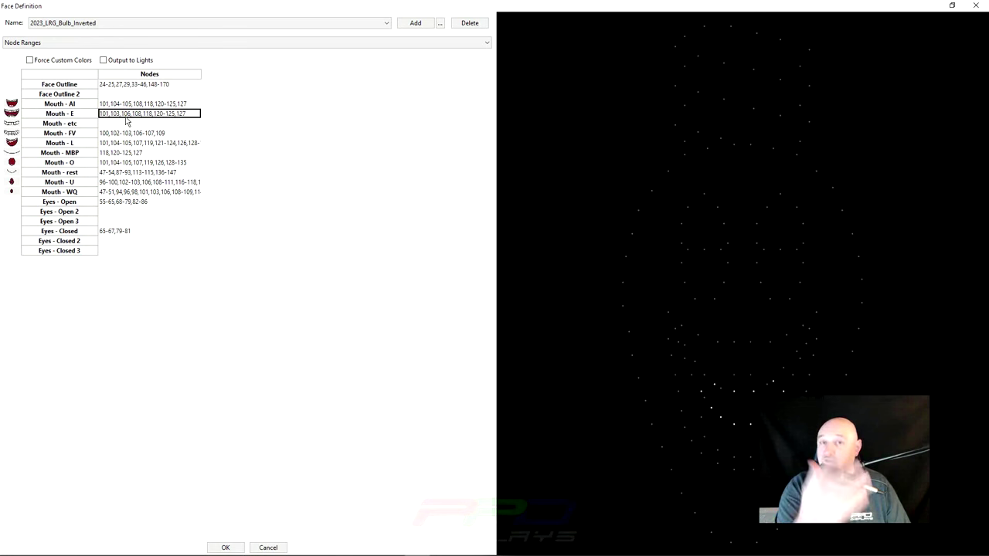
{"action": "left_click", "coordinate": [126, 103]}
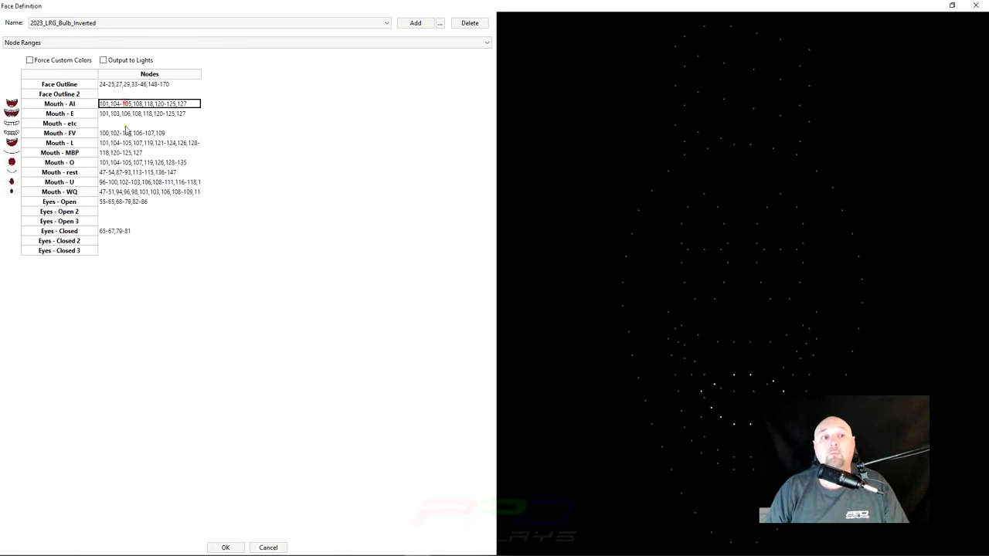
{"action": "left_click", "coordinate": [128, 133]}
{"action": "left_click", "coordinate": [126, 114]}
{"action": "left_click", "coordinate": [126, 104]}
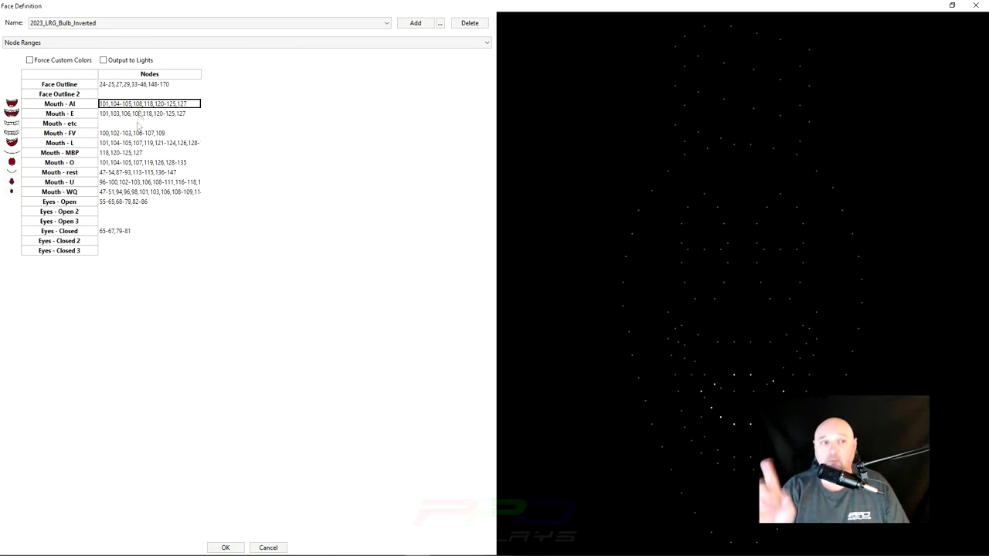
{"action": "left_click", "coordinate": [118, 114]}
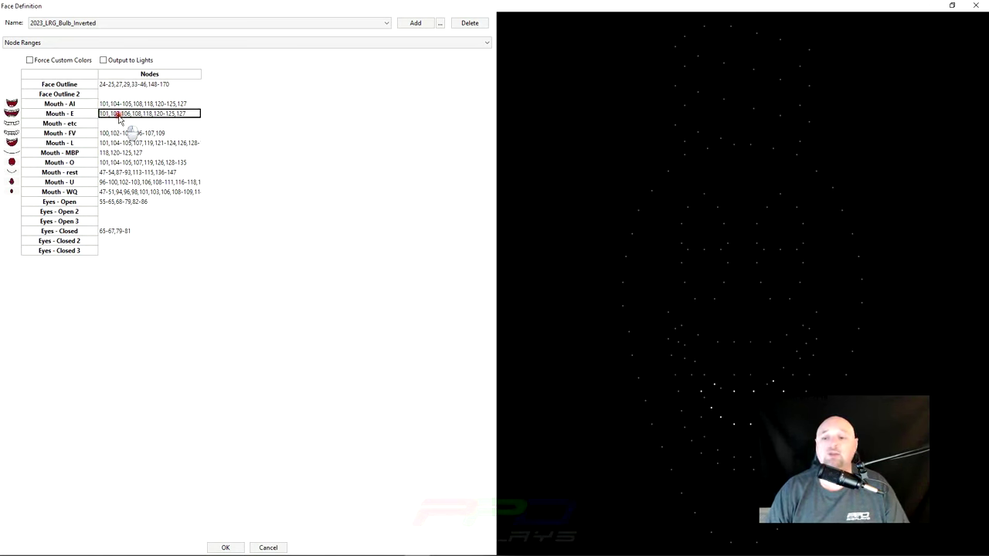
{"action": "left_click", "coordinate": [121, 133]}
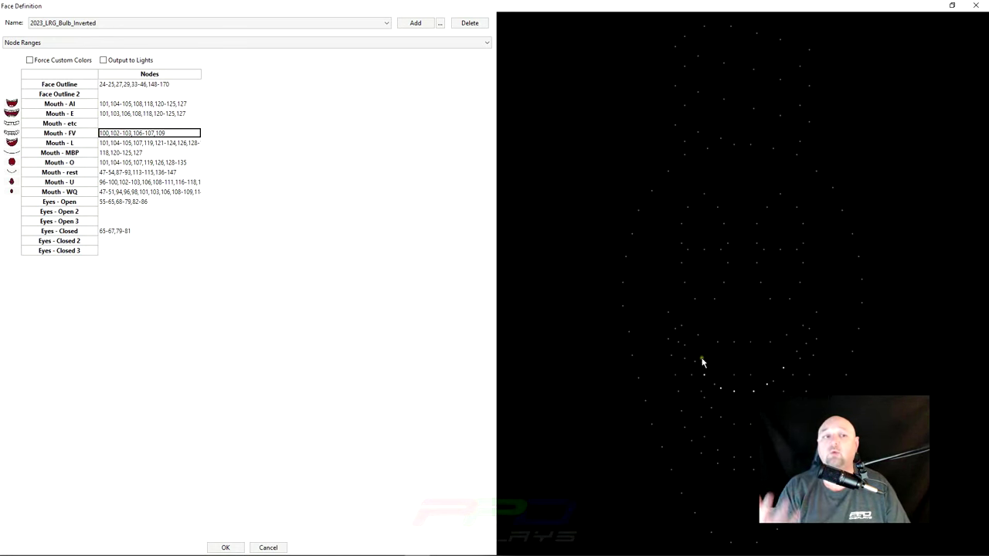
{"action": "left_click", "coordinate": [116, 143]}
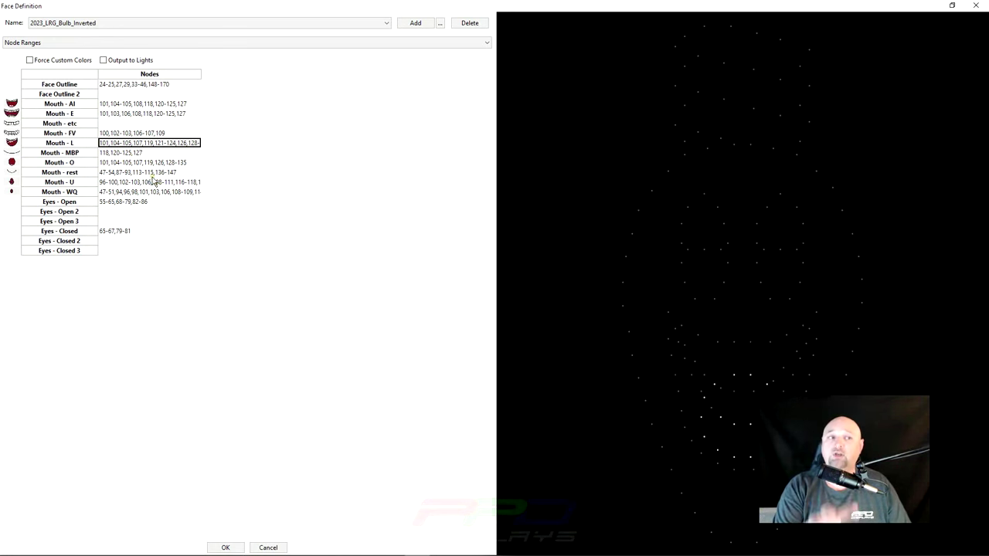
{"action": "left_click", "coordinate": [135, 183]}
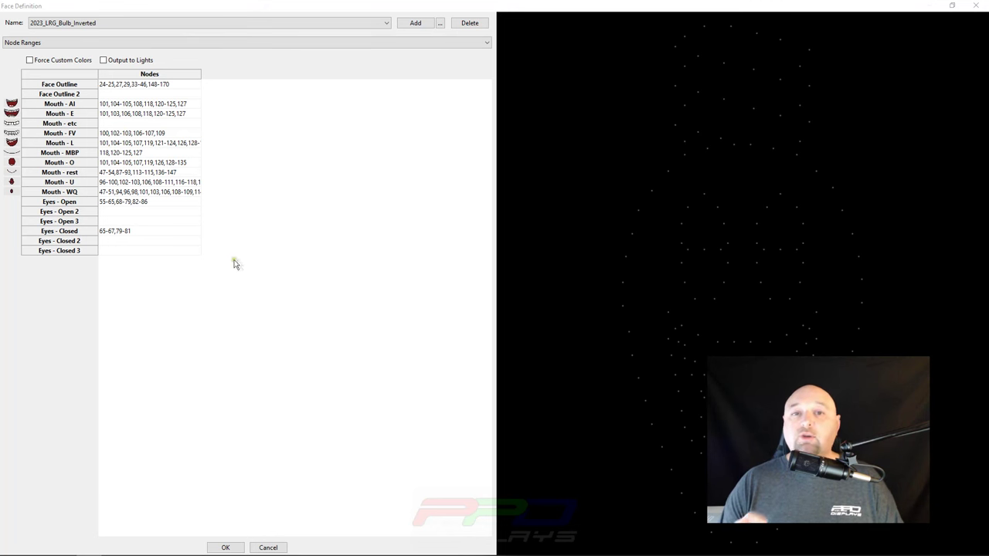
- Add a new face definition named 'New Bulby'
{"action": "left_click", "coordinate": [415, 22]}
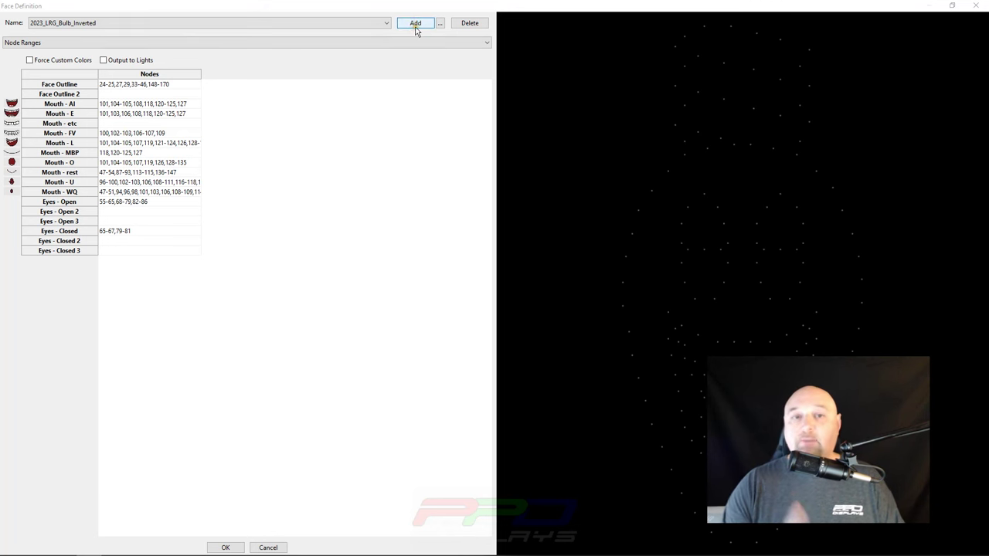
{"action": "left_click", "coordinate": [432, 277]}
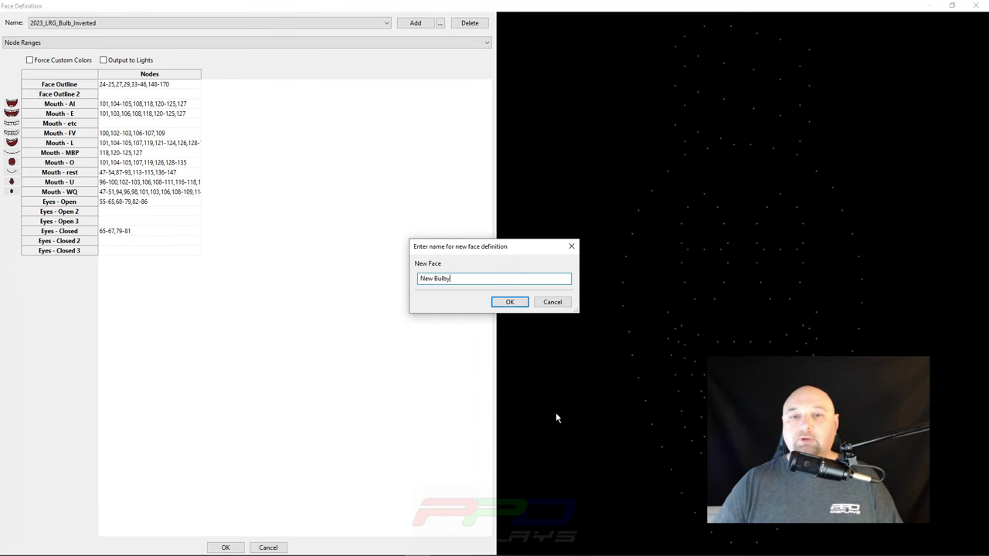
{"action": "key", "text": "Return"}
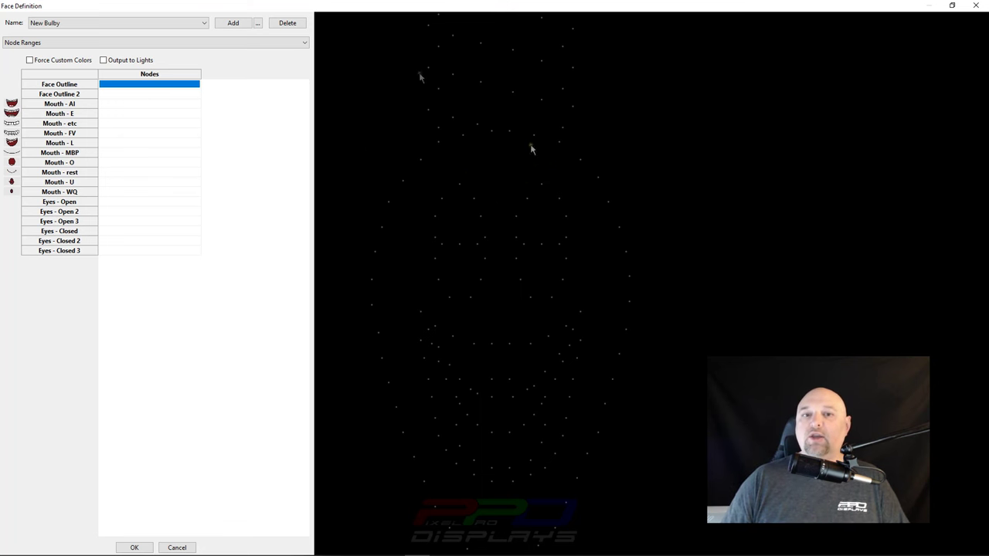
- Open the node selection grid for New Bulby's empty Face Outline
{"action": "left_click", "coordinate": [148, 85]}
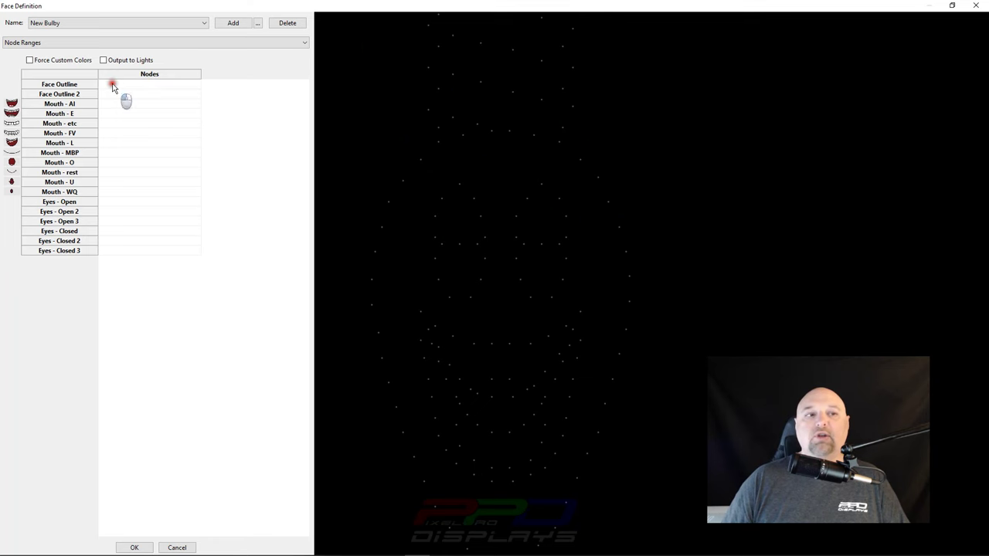
{"action": "left_click", "coordinate": [70, 85]}
{"action": "double_click", "coordinate": [151, 85]}
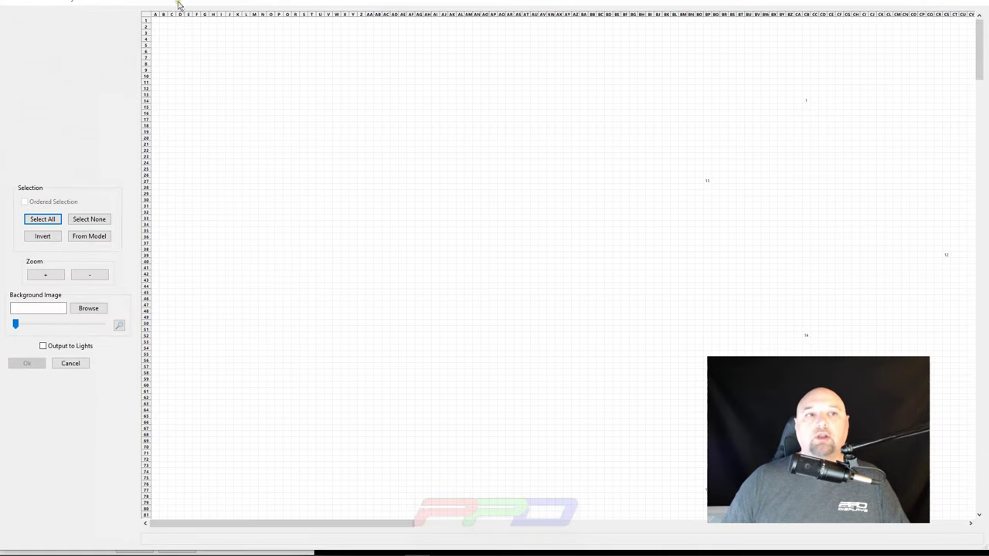
- Try a few block selections on the node grid, then cancel back to the empty New Bulby definition
{"action": "scroll", "coordinate": [438, 273], "scroll_direction": "down", "scroll_amount": 5}
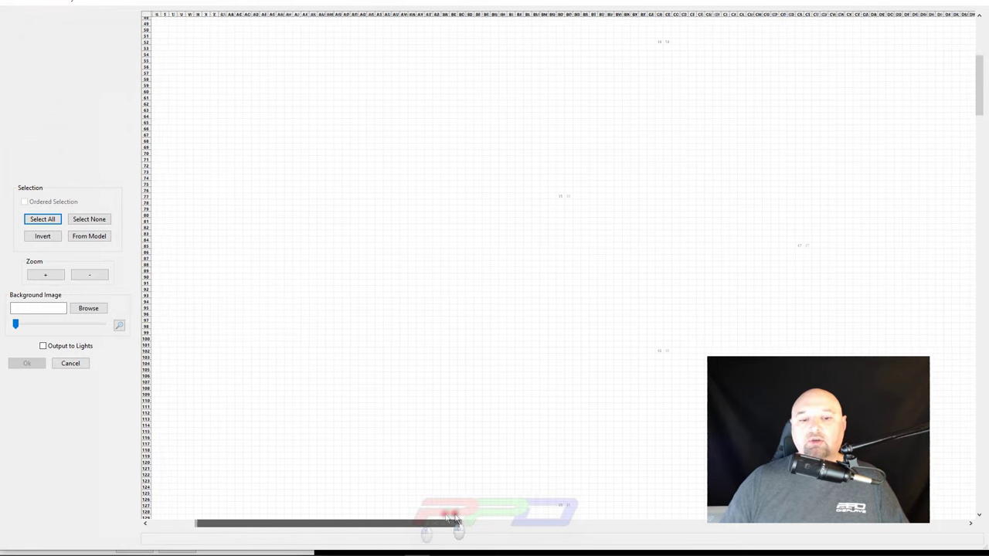
{"action": "left_click_drag", "start_coordinate": [455, 518], "coordinate": [587, 524]}
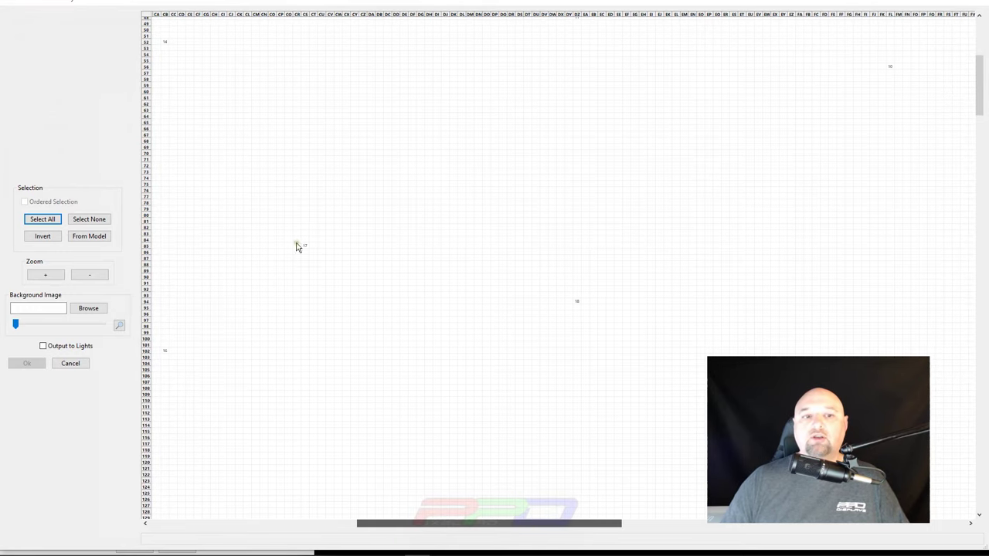
{"action": "left_click_drag", "start_coordinate": [286, 224], "coordinate": [358, 293]}
{"action": "left_click_drag", "start_coordinate": [237, 200], "coordinate": [339, 274]}
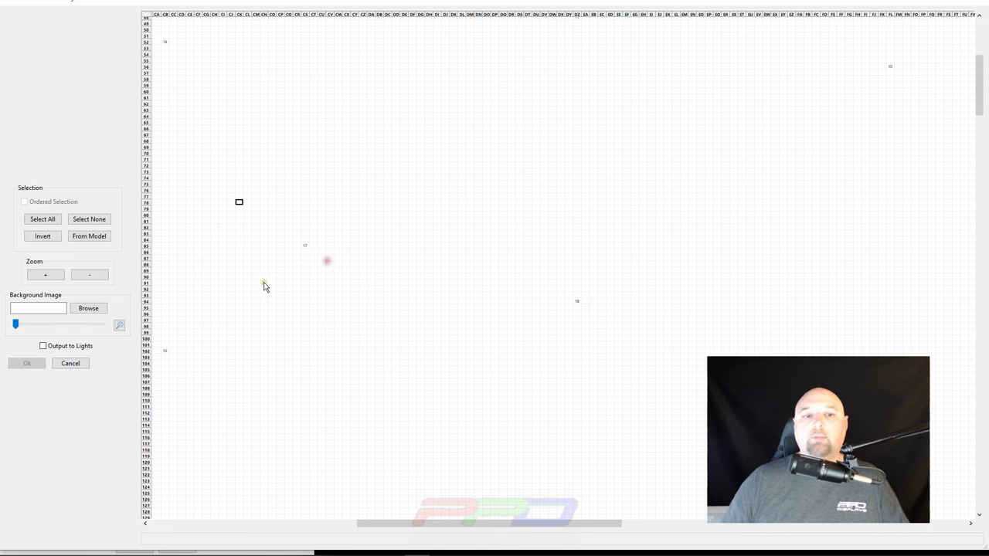
{"action": "left_click", "coordinate": [74, 366]}
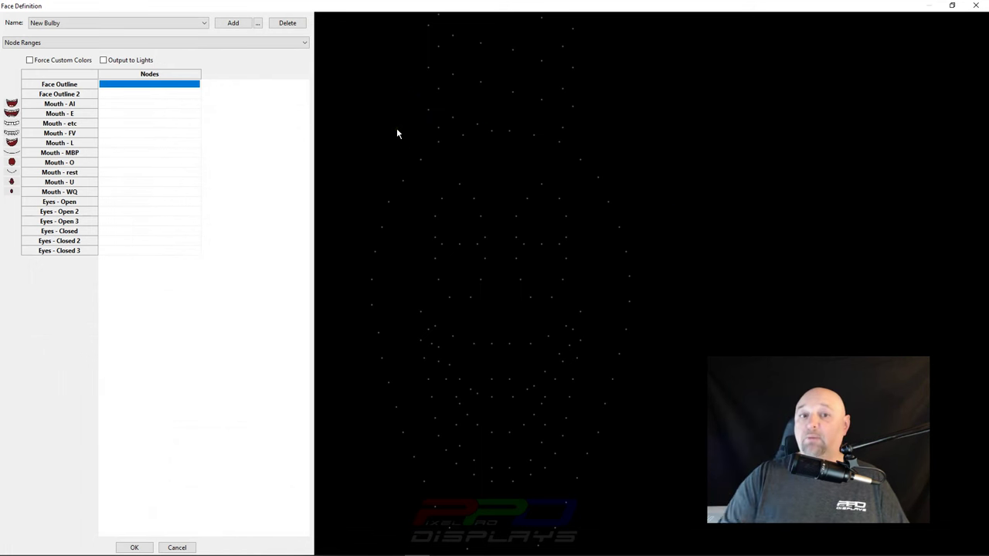
- Box-select outline bulbs in the preview so Face Outline holds 24-27,29,33-46,148-170
{"action": "left_click_drag", "start_coordinate": [381, 133], "coordinate": [396, 197]}
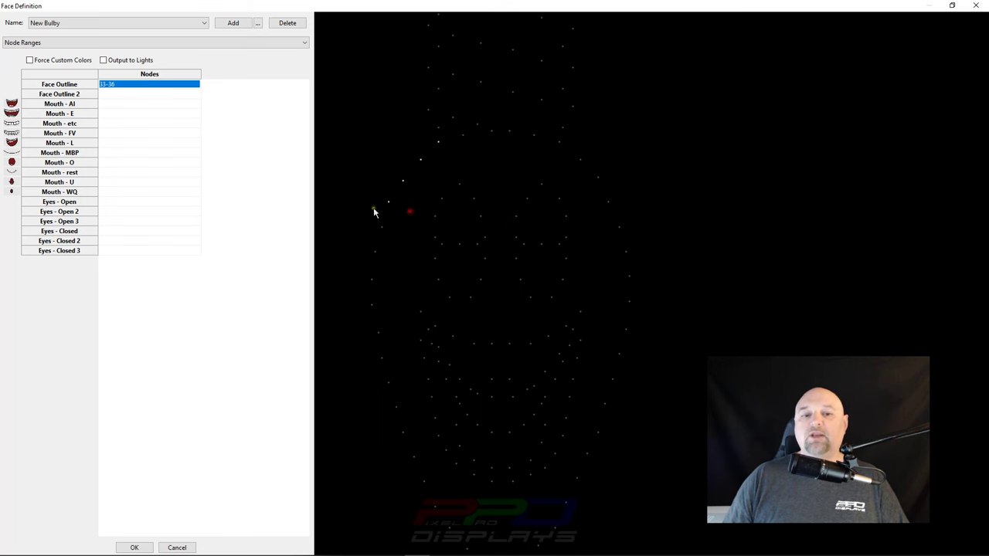
{"action": "left_click_drag", "start_coordinate": [337, 220], "coordinate": [402, 404]}
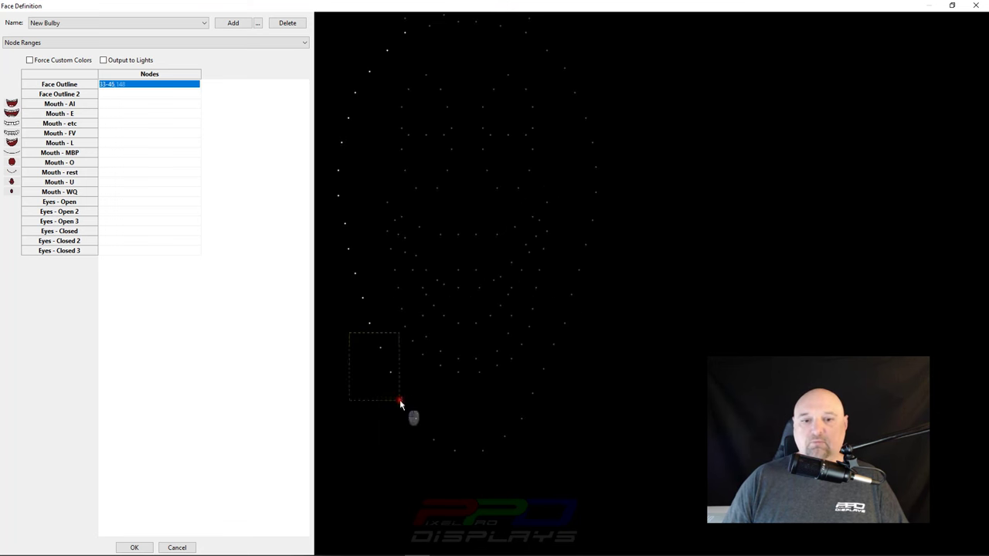
{"action": "left_click_drag", "start_coordinate": [550, 204], "coordinate": [464, 209]}
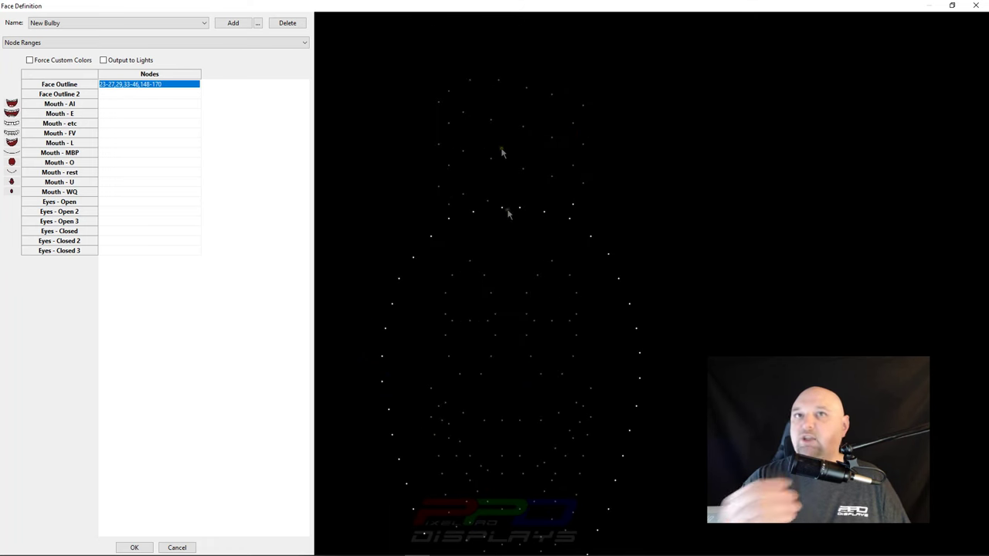
{"action": "scroll", "coordinate": [523, 218], "scroll_direction": "up", "scroll_amount": 5}
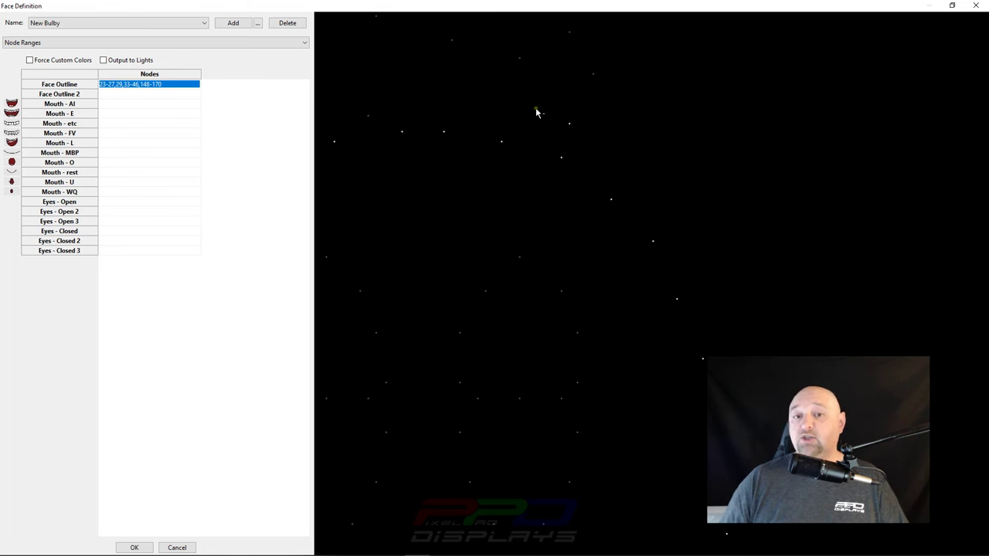
{"action": "left_click_drag", "start_coordinate": [535, 102], "coordinate": [602, 142]}
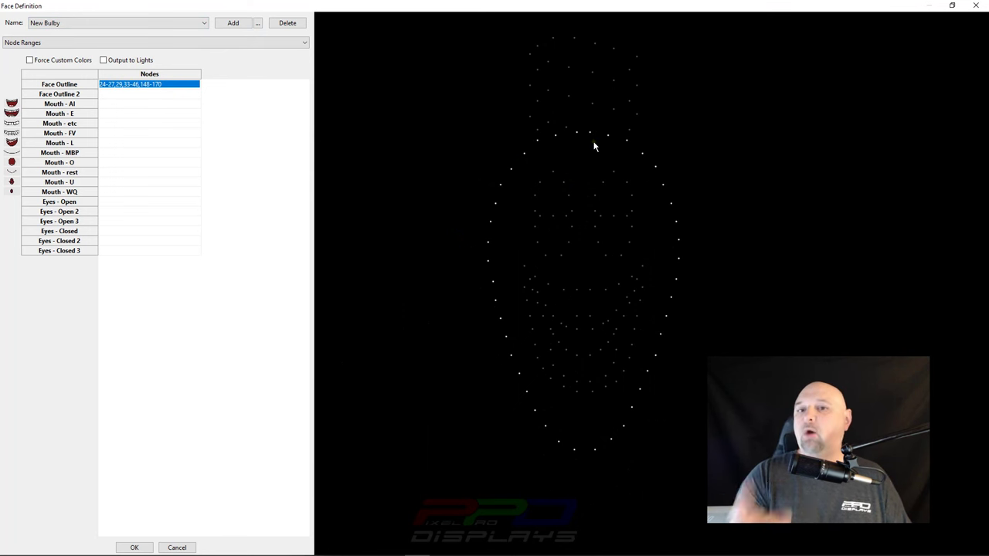
{"action": "left_click", "coordinate": [124, 94]}
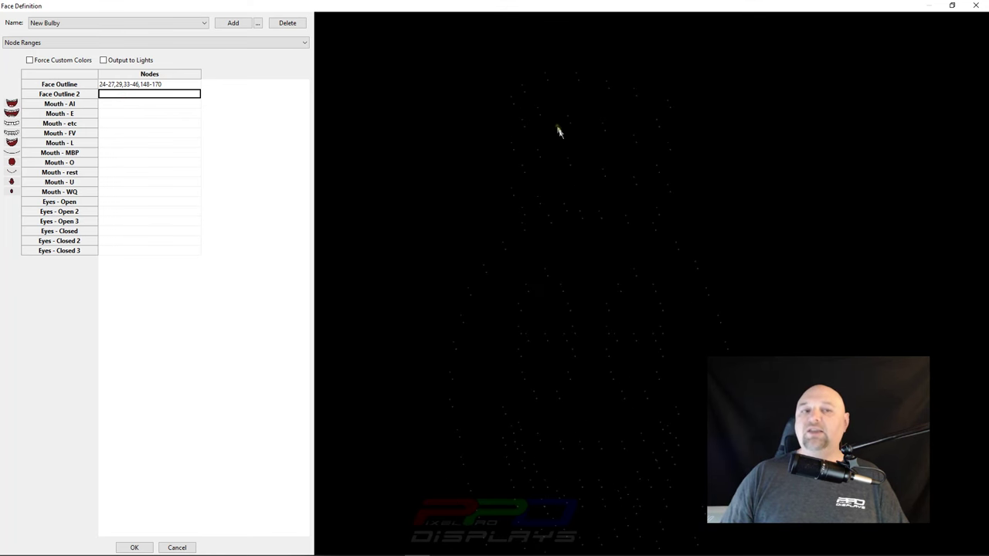
- Box-select the top bulbs for Face Outline 2, trimming nodes 27, 29 and 33 out, leaving 1-23,28,30-32
{"action": "left_click", "coordinate": [73, 94]}
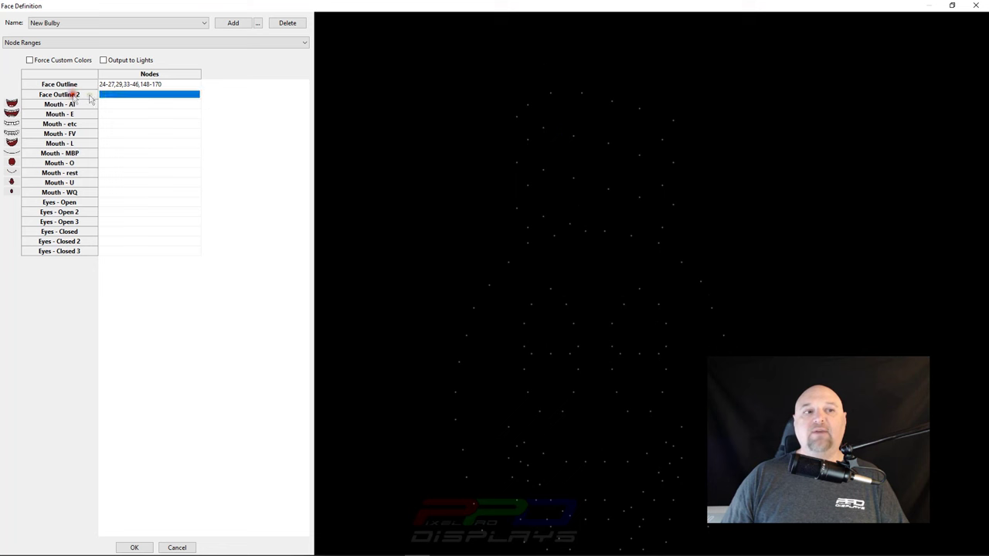
{"action": "left_click_drag", "start_coordinate": [465, 62], "coordinate": [716, 248]}
{"action": "scroll", "coordinate": [587, 255], "scroll_direction": "up", "scroll_amount": 5}
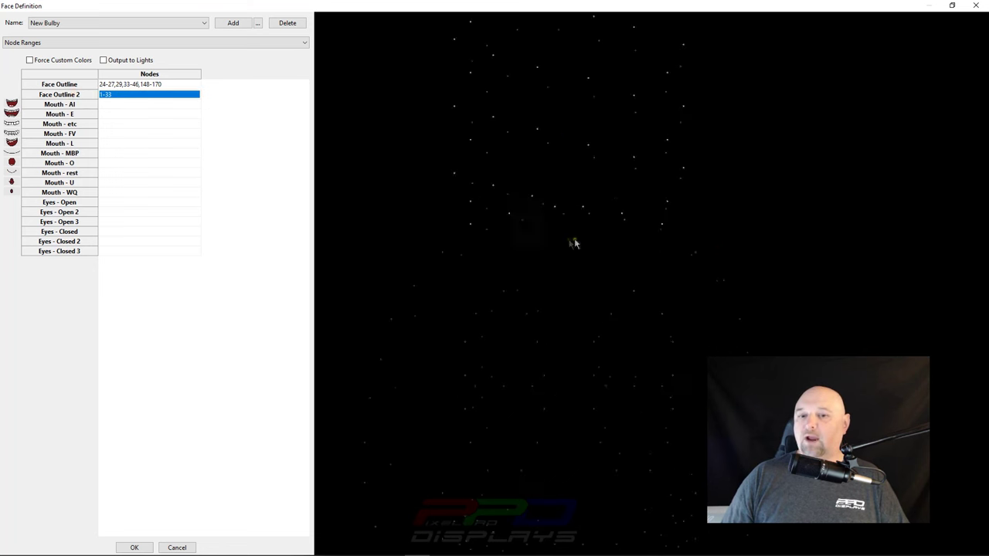
{"action": "left_click_drag", "start_coordinate": [405, 166], "coordinate": [444, 204]}
{"action": "left_click_drag", "start_coordinate": [477, 153], "coordinate": [523, 194]}
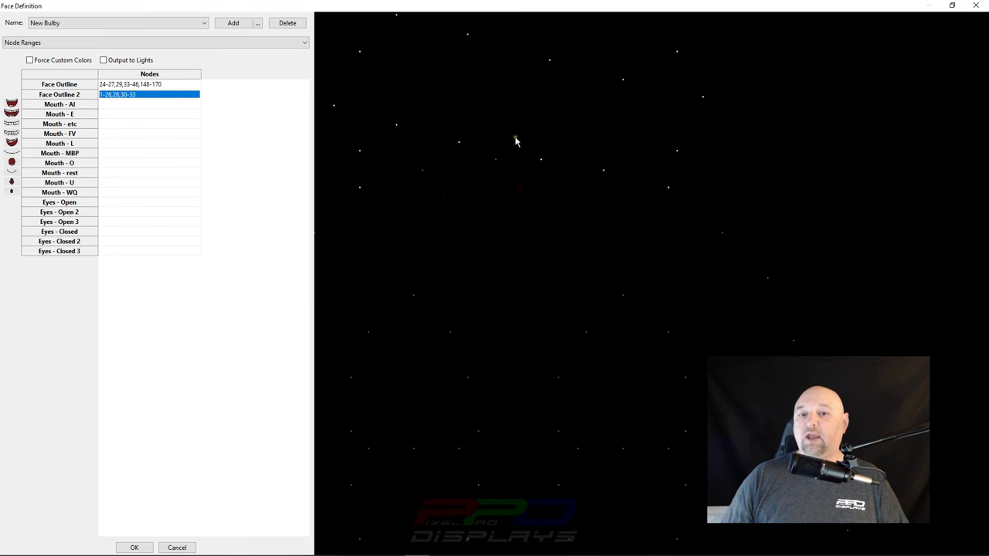
{"action": "left_click_drag", "start_coordinate": [581, 151], "coordinate": [634, 210]}
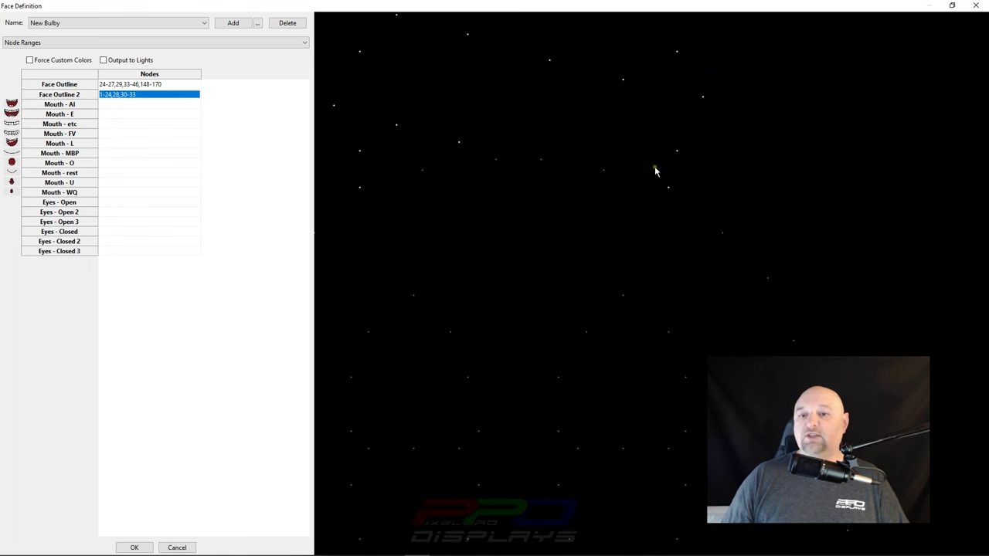
{"action": "left_click", "coordinate": [680, 206]}
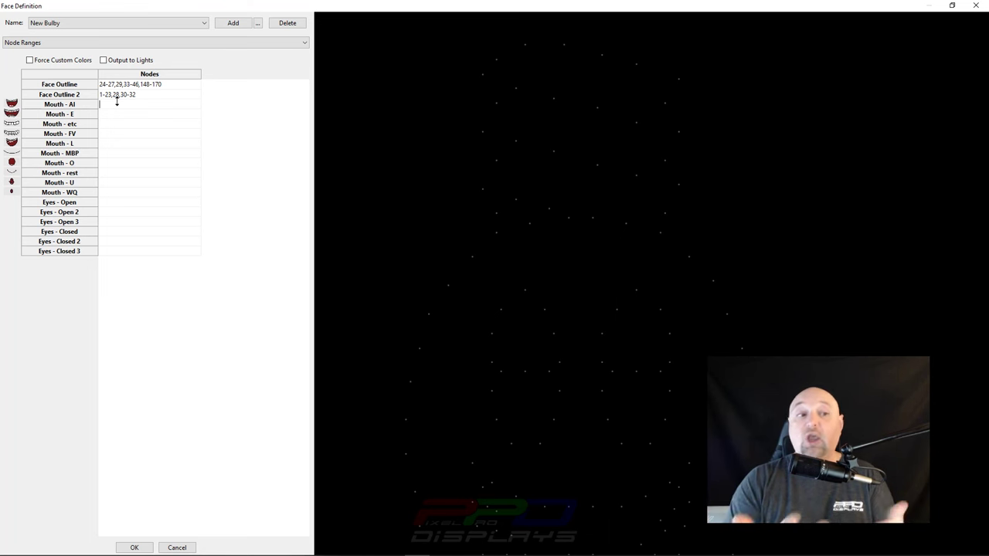
{"action": "left_click", "coordinate": [49, 105]}
- Step through the Mouth E, etc, FV, L and O rows and drag the phoneme reference beside the dialog
{"action": "left_click", "coordinate": [49, 114]}
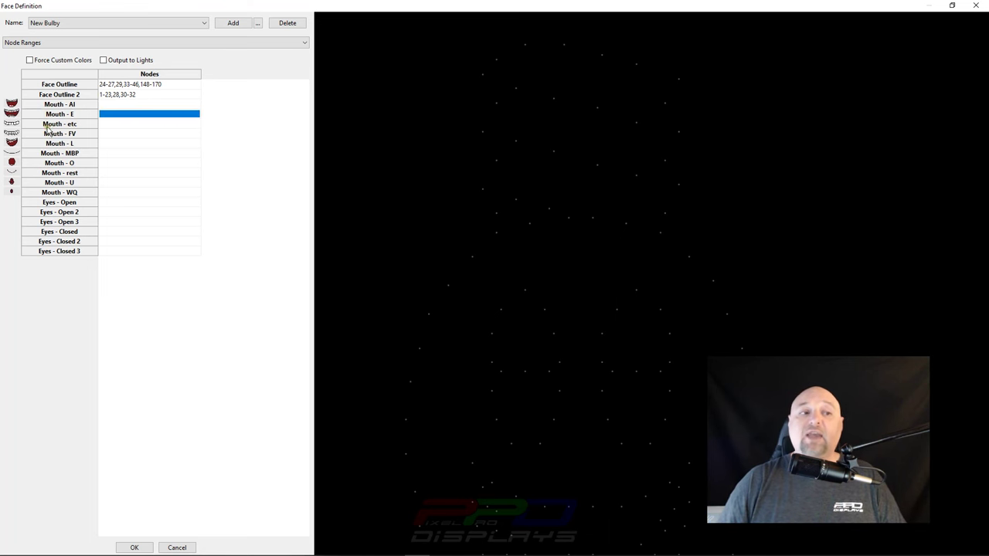
{"action": "left_click", "coordinate": [49, 123]}
{"action": "left_click", "coordinate": [49, 134]}
{"action": "left_click", "coordinate": [49, 144]}
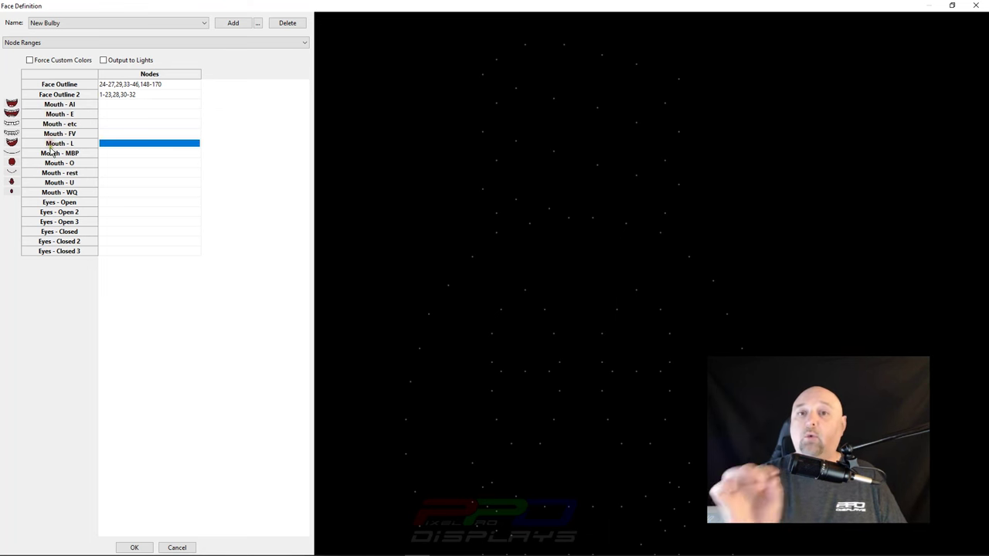
{"action": "left_click", "coordinate": [47, 163]}
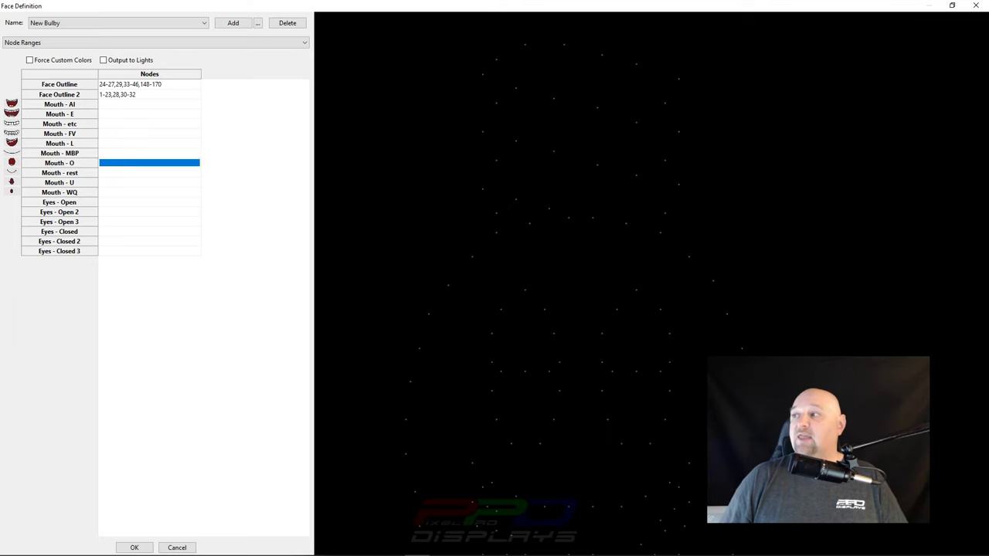
{"action": "left_click_drag", "start_coordinate": [988, 39], "coordinate": [428, 33]}
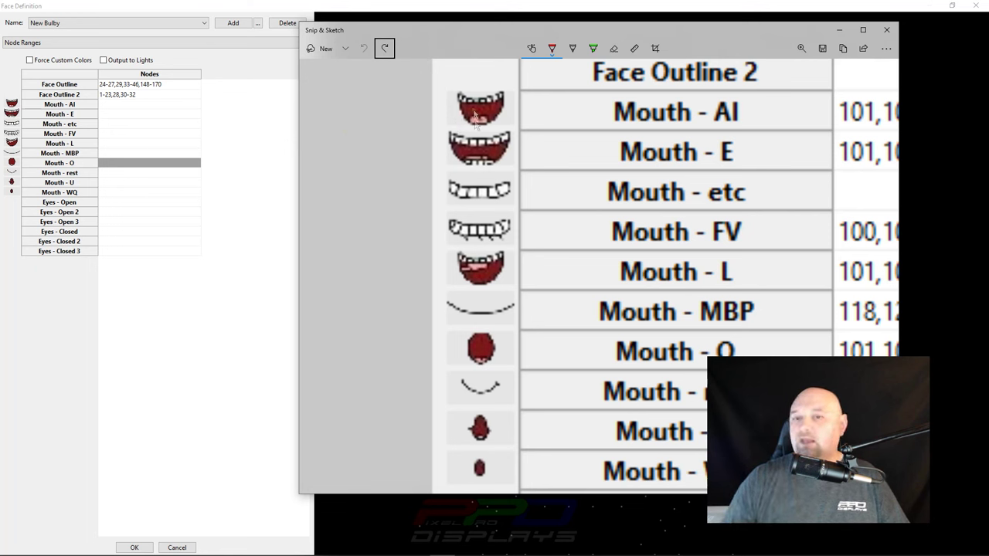
- Nudge the Snip & Sketch phoneme reference window, then close it with Alt+F4
{"action": "left_click_drag", "start_coordinate": [468, 39], "coordinate": [463, 68]}
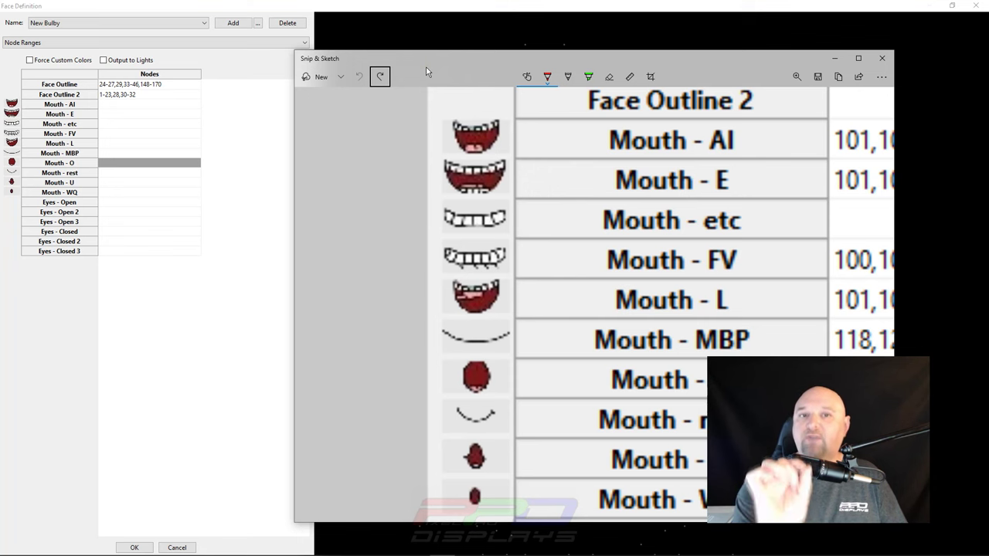
{"action": "key", "text": "alt+F4"}
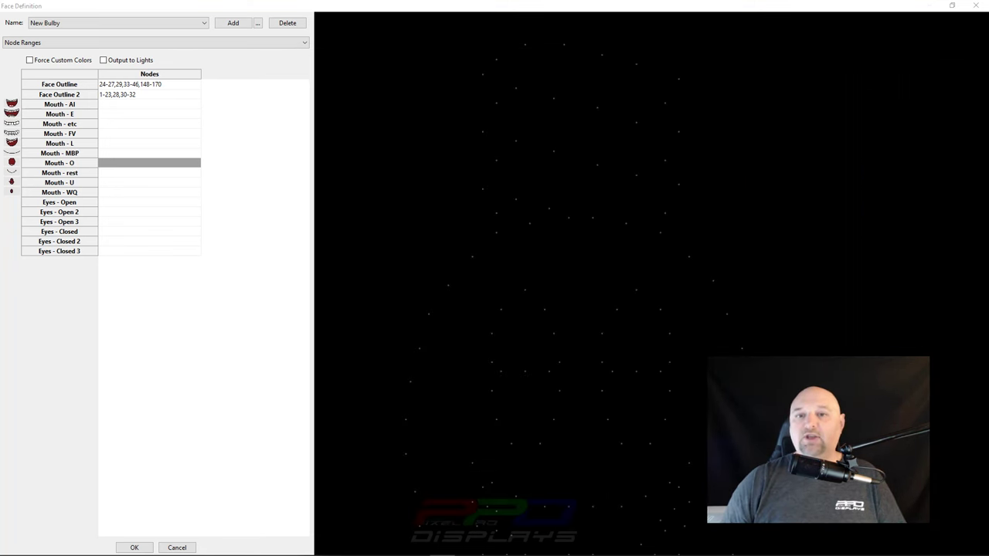
- Select the mouth bulbs so Mouth - AI covers nodes 47-54,87-93,113-115,136-147
{"action": "left_click", "coordinate": [87, 105]}
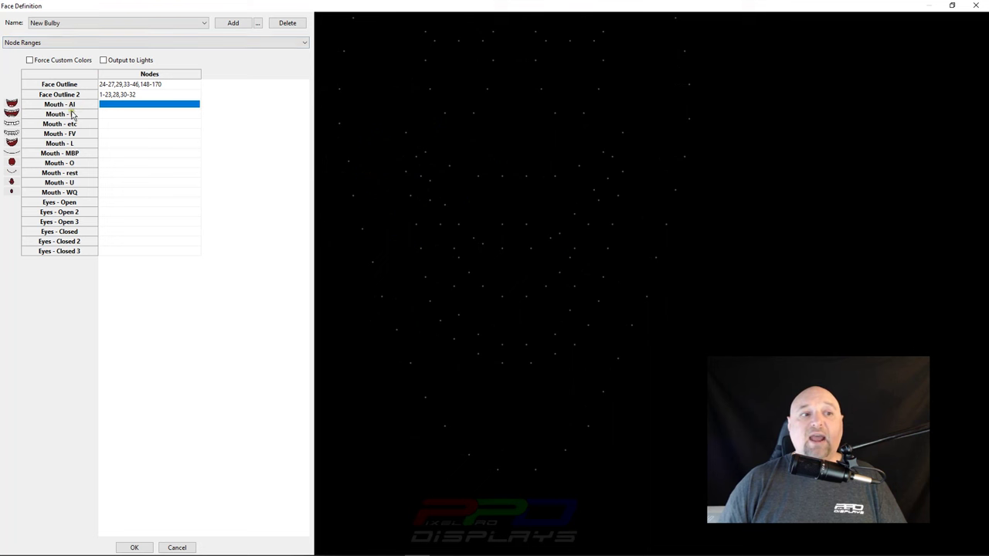
{"action": "left_click_drag", "start_coordinate": [762, 78], "coordinate": [684, 77]}
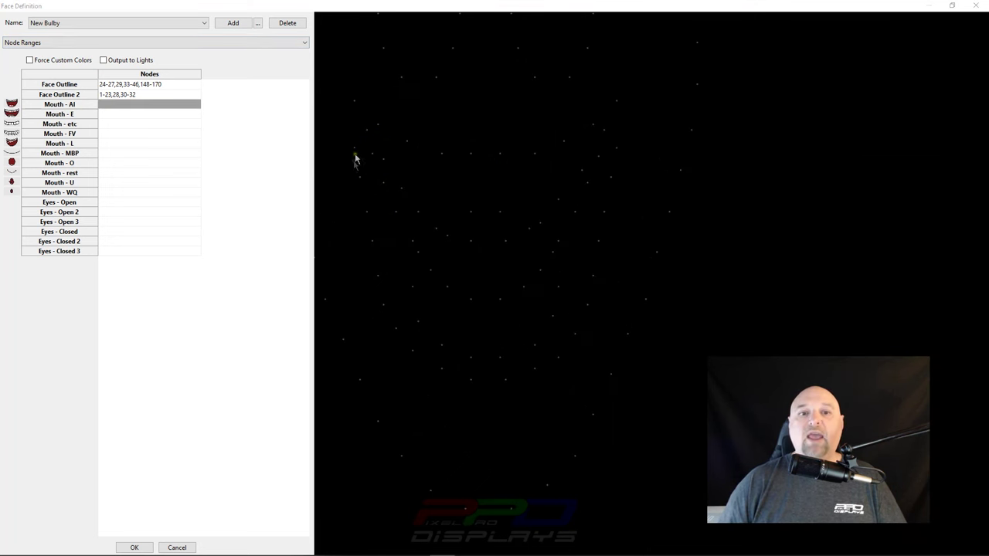
{"action": "left_click", "coordinate": [370, 122]}
{"action": "left_click_drag", "start_coordinate": [399, 128], "coordinate": [599, 174]}
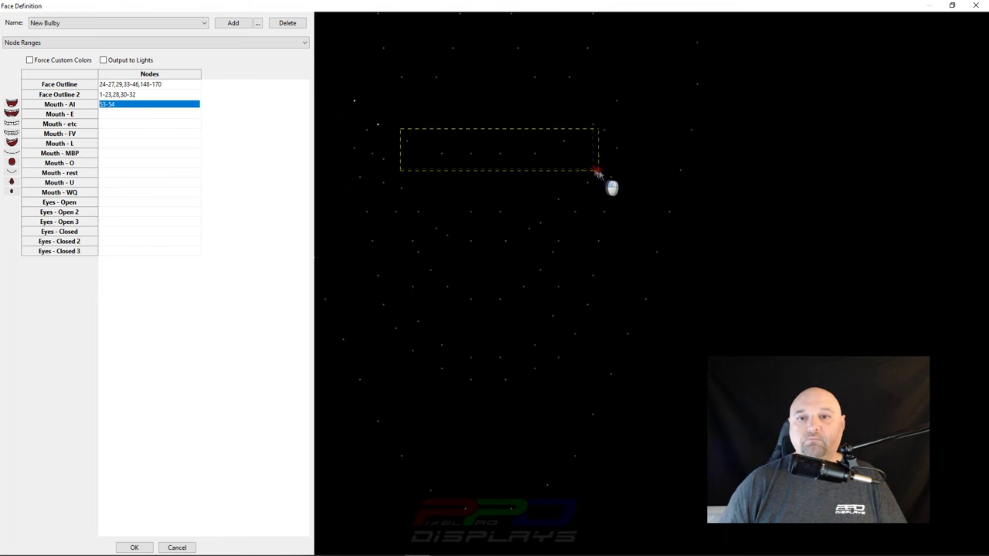
{"action": "left_click_drag", "start_coordinate": [581, 101], "coordinate": [603, 141]}
{"action": "left_click_drag", "start_coordinate": [622, 95], "coordinate": [591, 306]}
{"action": "left_click_drag", "start_coordinate": [566, 350], "coordinate": [409, 365]}
{"action": "left_click_drag", "start_coordinate": [375, 218], "coordinate": [364, 188]}
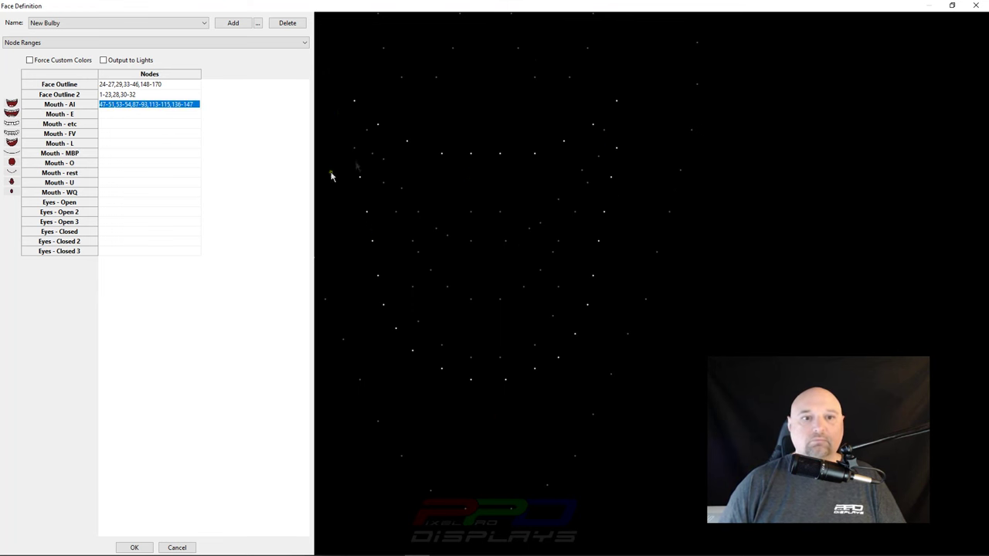
{"action": "left_click", "coordinate": [363, 173]}
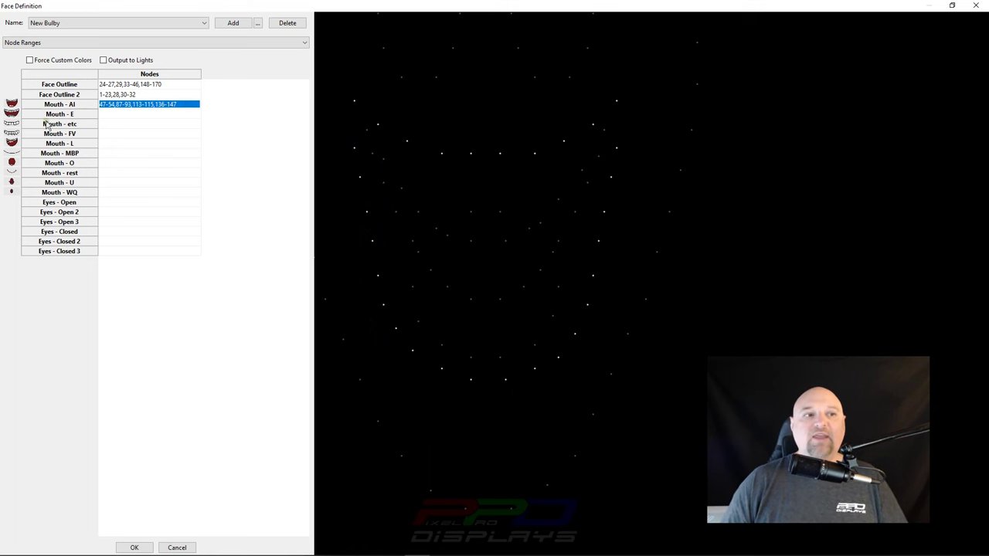
- Drag-select the E-shaped mouth bulbs so Mouth - E holds 53-54,87-95,97,99,111-113,116-127
{"action": "left_click", "coordinate": [72, 113]}
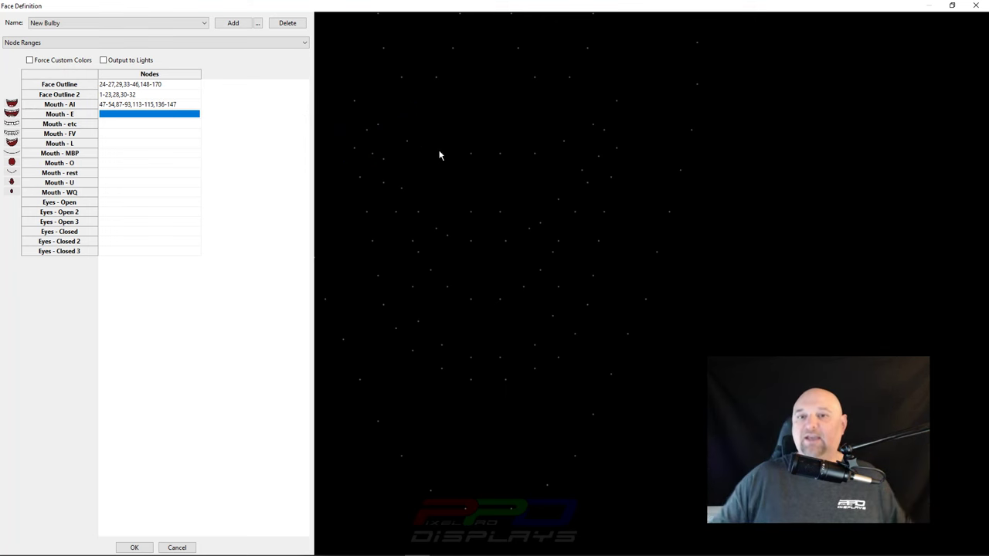
{"action": "left_click_drag", "start_coordinate": [439, 155], "coordinate": [589, 223]}
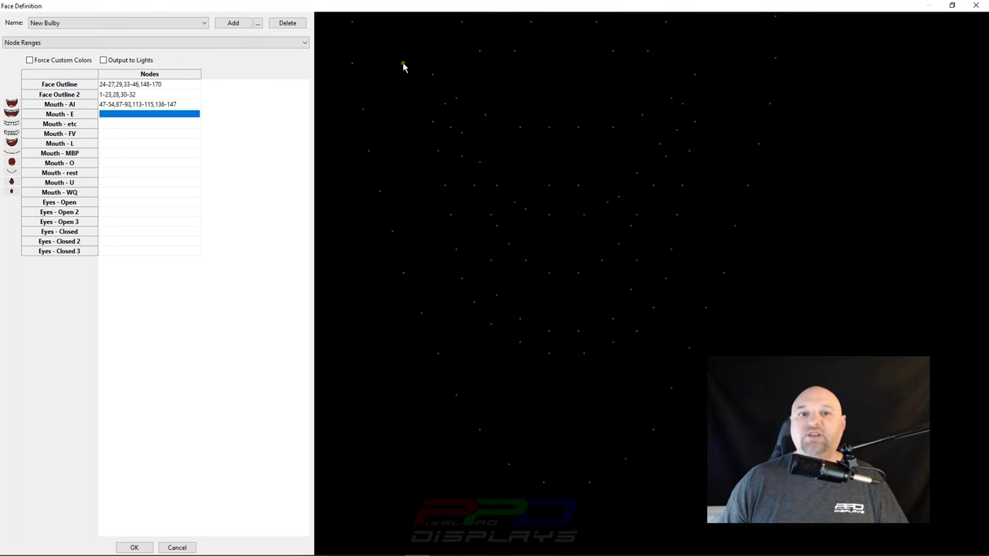
{"action": "mouse_move", "coordinate": [426, 66]}
{"action": "left_mouse_down"}
{"action": "mouse_move", "coordinate": [469, 111]}
{"action": "mouse_move", "coordinate": [659, 84]}
{"action": "mouse_move", "coordinate": [694, 108]}
{"action": "mouse_move", "coordinate": [685, 151]}
{"action": "mouse_move", "coordinate": [633, 241]}
{"action": "mouse_move", "coordinate": [476, 212]}
{"action": "mouse_move", "coordinate": [442, 162]}
{"action": "mouse_move", "coordinate": [466, 152]}
{"action": "mouse_move", "coordinate": [462, 126]}
{"action": "mouse_move", "coordinate": [502, 213]}
{"action": "left_mouse_up"}
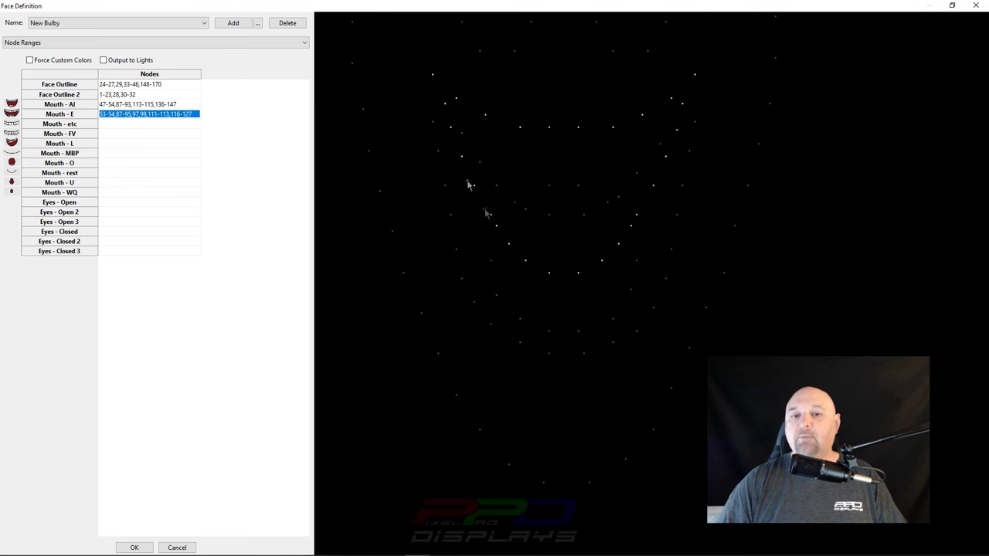
{"action": "mouse_move", "coordinate": [491, 215]}
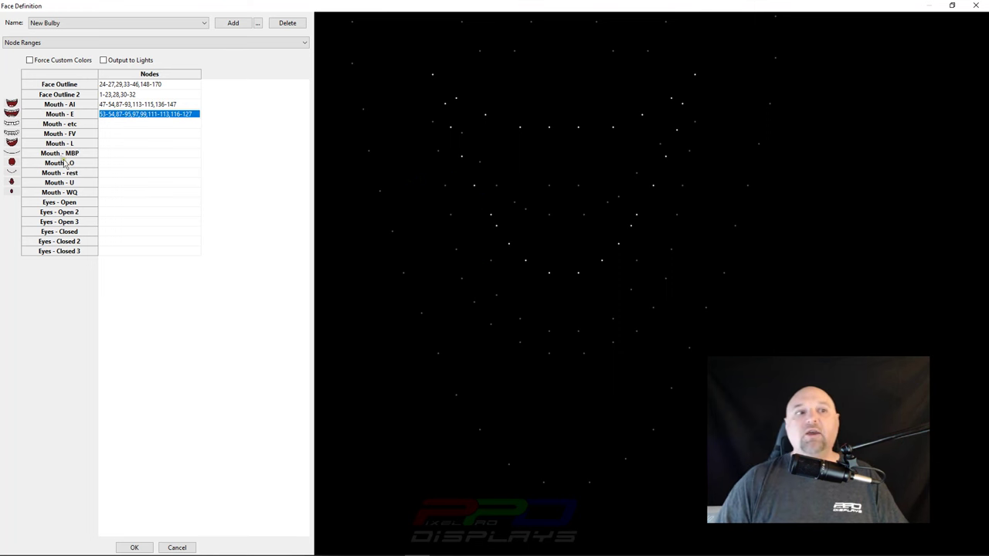
{"action": "left_click", "coordinate": [116, 127]}
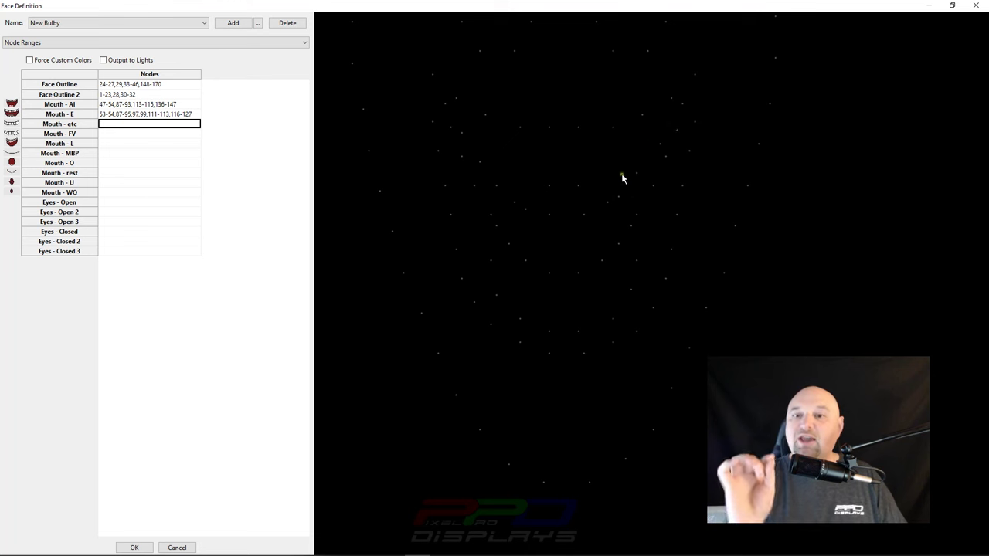
- Box-select the mouth nodes so Mouth - etc holds 99-103,106-109,117-127, then select the Mouth - FV row
{"action": "left_click_drag", "start_coordinate": [627, 161], "coordinate": [674, 202]}
{"action": "left_click_drag", "start_coordinate": [612, 185], "coordinate": [636, 224]}
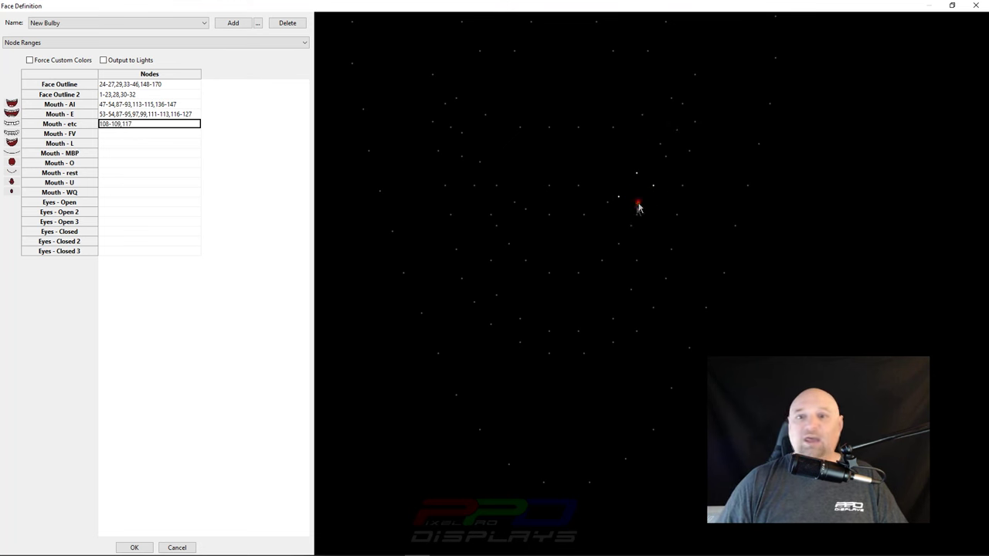
{"action": "left_click_drag", "start_coordinate": [508, 284], "coordinate": [595, 300]}
{"action": "left_click_drag", "start_coordinate": [474, 195], "coordinate": [556, 271]}
{"action": "left_click_drag", "start_coordinate": [530, 192], "coordinate": [604, 223]}
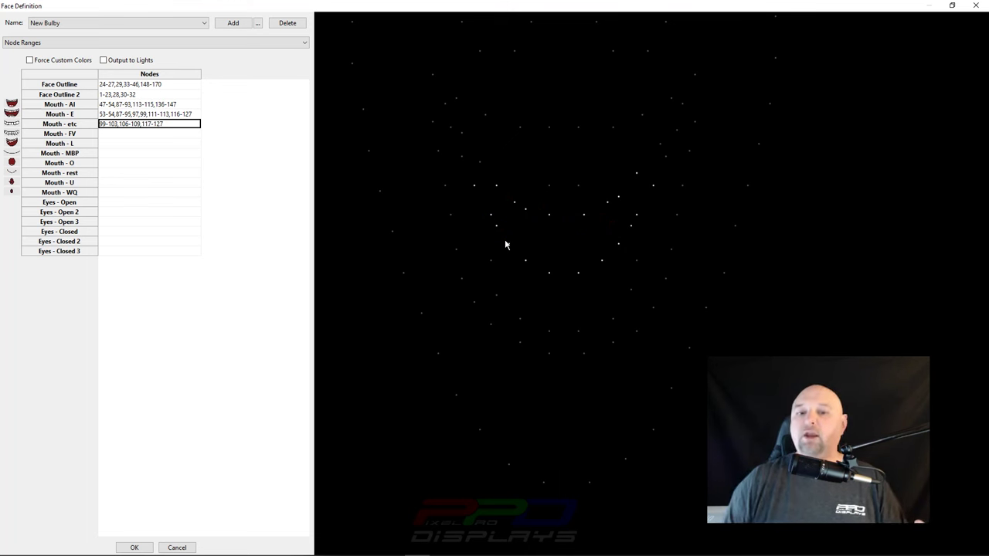
{"action": "key", "text": "Down"}
{"action": "left_click", "coordinate": [60, 135]}
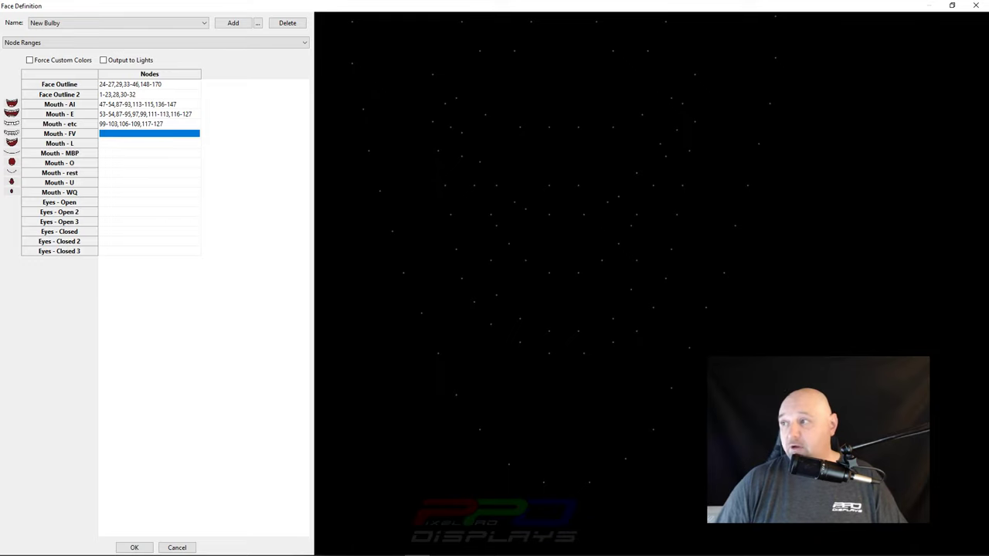
- Switch to the Snip & Sketch mouth-shapes reference chart
{"action": "key", "text": "alt+Tab"}
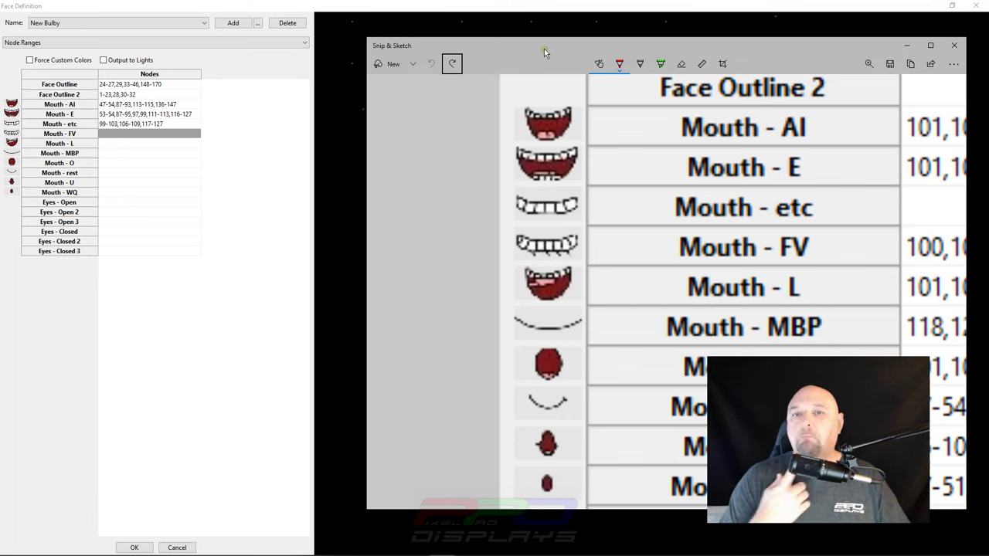
- Drag the Snip & Sketch reference chart off the right side of the screen
{"action": "mouse_move", "coordinate": [544, 48]}
{"action": "left_mouse_down"}
{"action": "mouse_move", "coordinate": [626, 23]}
{"action": "mouse_move", "coordinate": [988, 24]}
{"action": "left_mouse_up"}
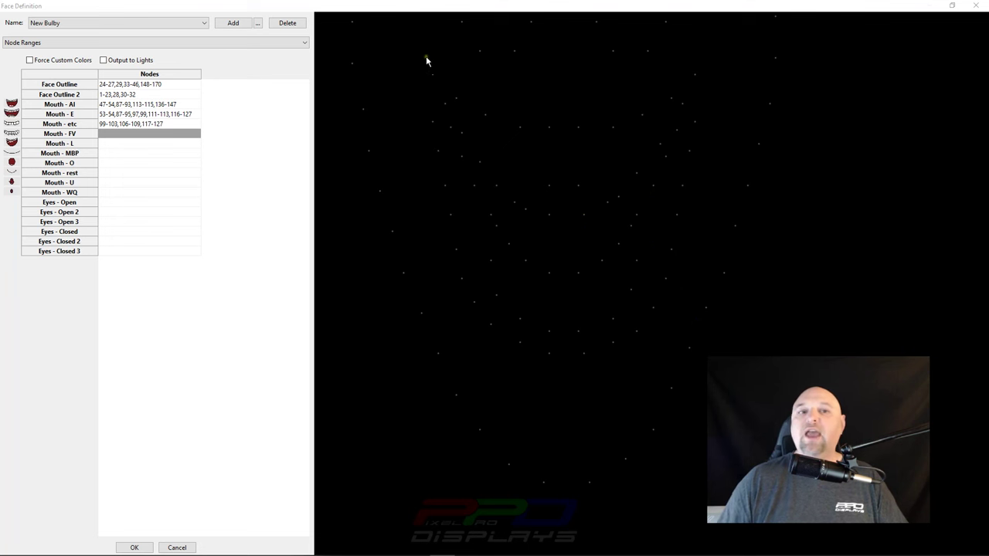
- Box-select the FV mouth nodes (53-54,87-94,96,98,100-101,104-105…) and commit them to Mouth - FV
{"action": "left_click_drag", "start_coordinate": [422, 65], "coordinate": [595, 192]}
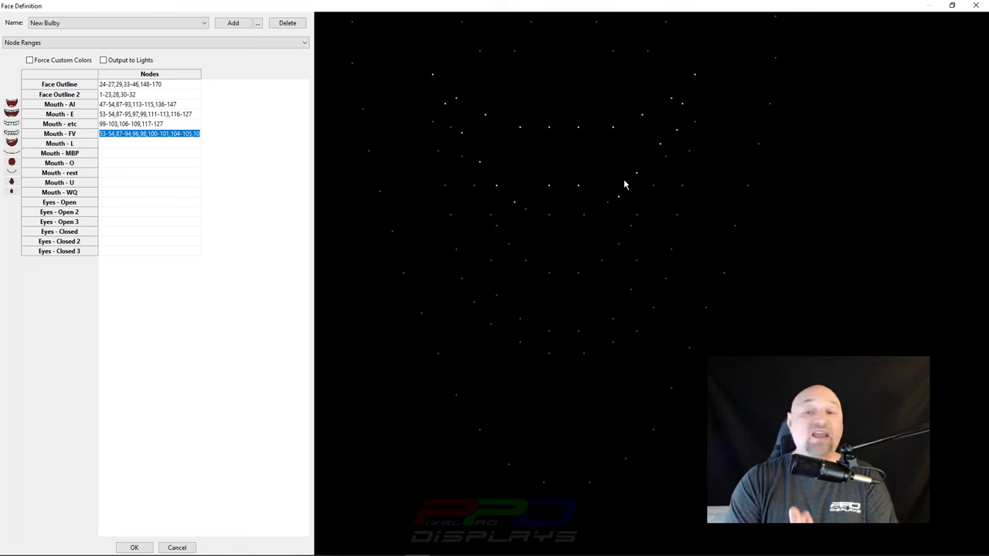
{"action": "key", "text": "Return"}
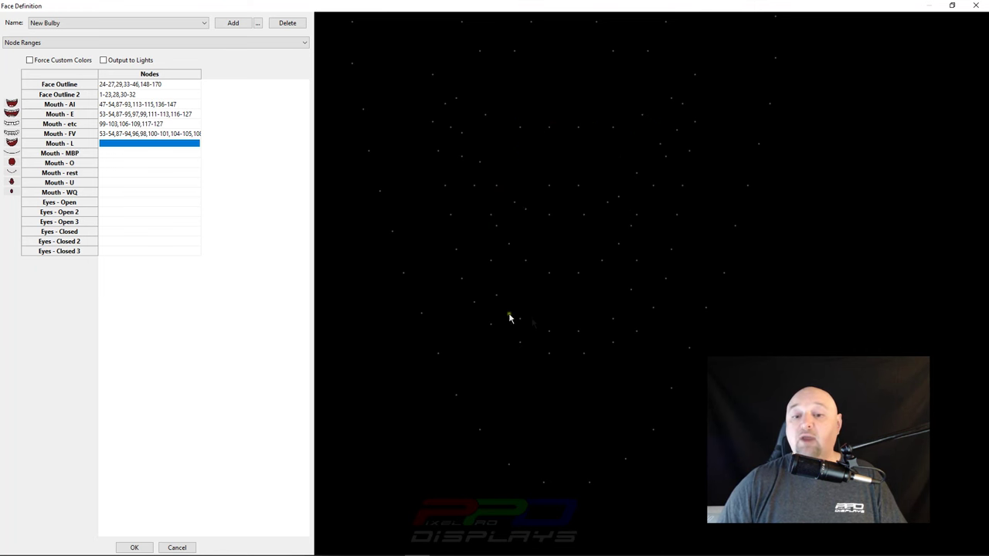
- Box-select the L mouth nodes on the preview into the Mouth - L row
{"action": "left_click", "coordinate": [124, 124]}
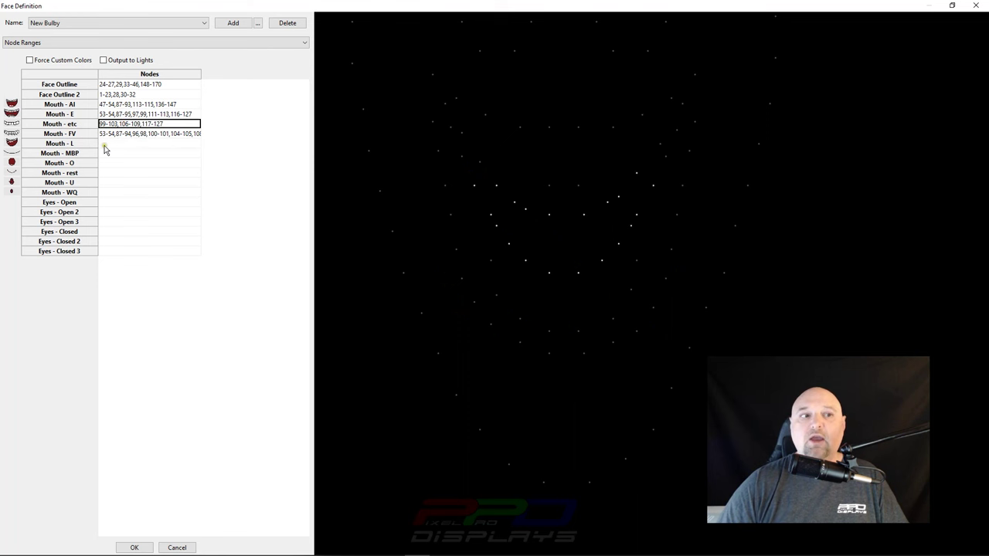
{"action": "left_click", "coordinate": [105, 145]}
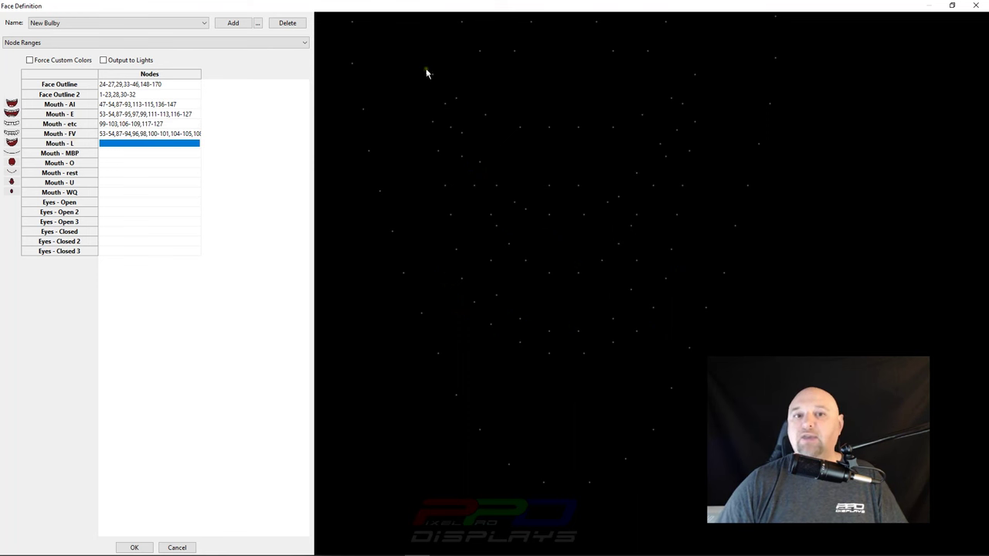
{"action": "left_click_drag", "start_coordinate": [435, 91], "coordinate": [453, 115]}
{"action": "left_click_drag", "start_coordinate": [446, 150], "coordinate": [607, 290]}
{"action": "left_click_drag", "start_coordinate": [625, 247], "coordinate": [688, 66]}
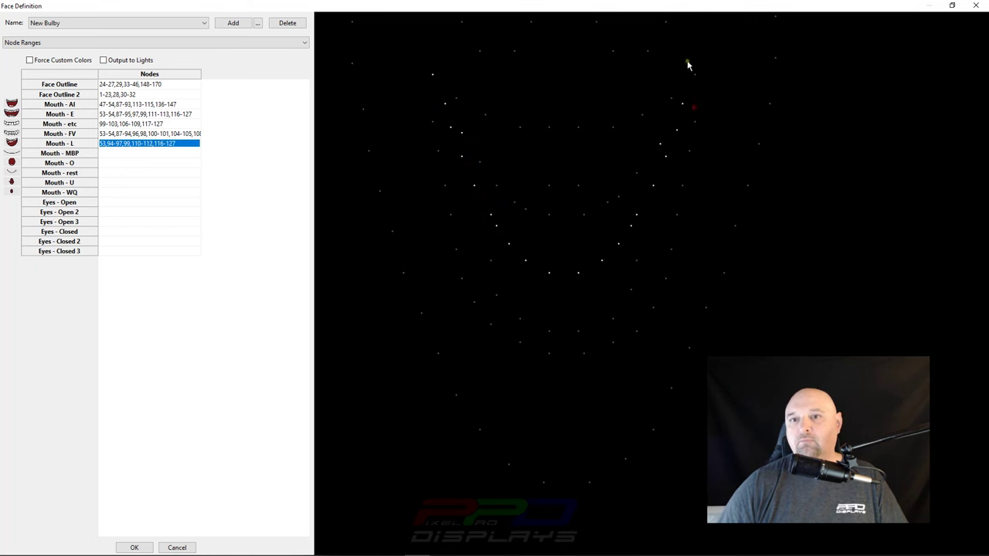
{"action": "left_click_drag", "start_coordinate": [470, 153], "coordinate": [533, 209]}
{"action": "left_click_drag", "start_coordinate": [630, 164], "coordinate": [658, 196]}
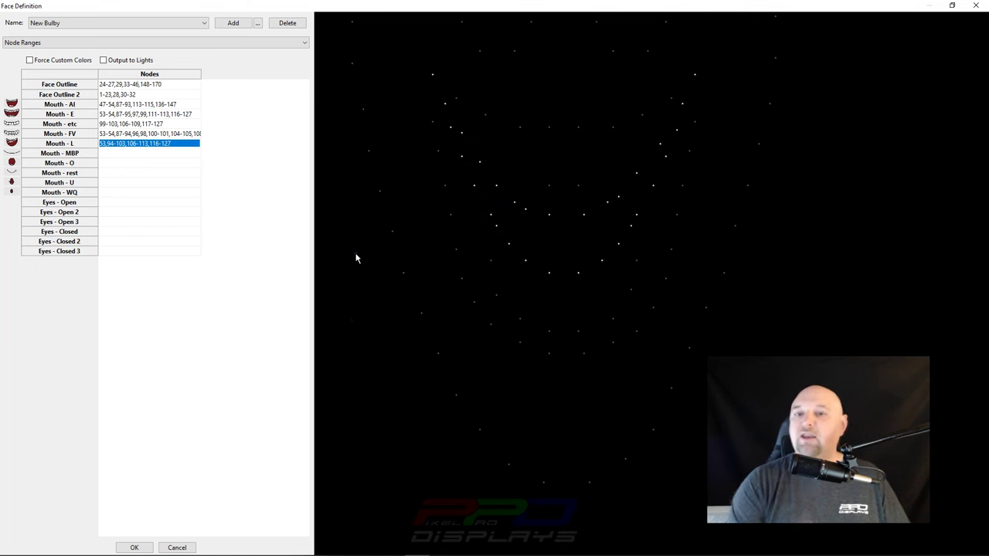
- Compare with the Mouth - AI list and correct Mouth - L to 95-103,106-111,116-127
{"action": "mouse_move", "coordinate": [549, 217]}
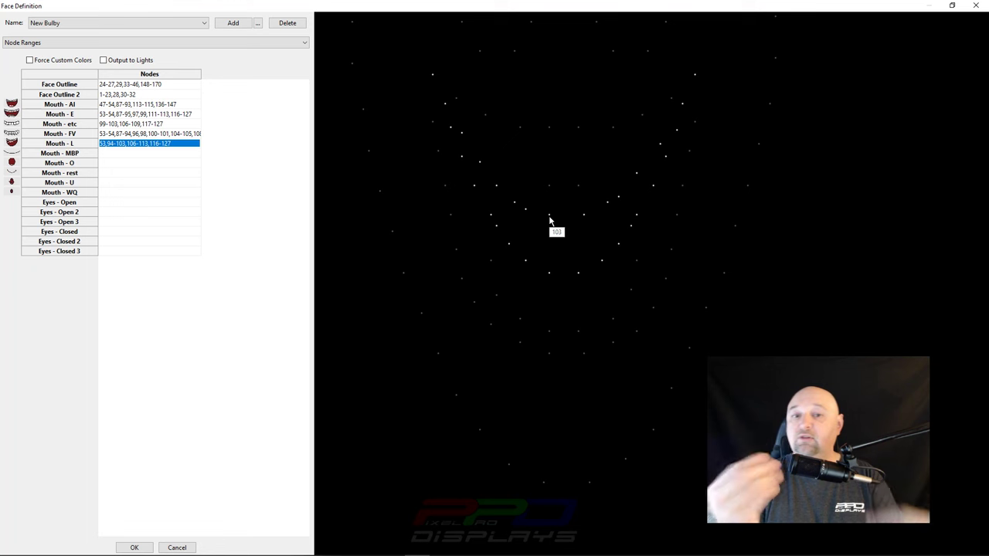
{"action": "left_click", "coordinate": [127, 104]}
{"action": "left_click", "coordinate": [125, 144]}
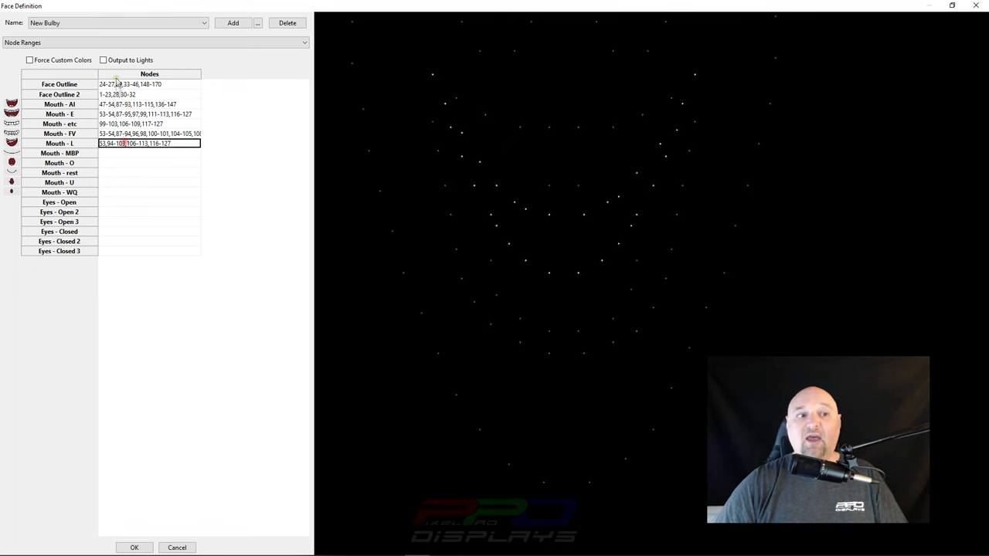
{"action": "left_click", "coordinate": [114, 106]}
{"action": "left_click", "coordinate": [108, 143]}
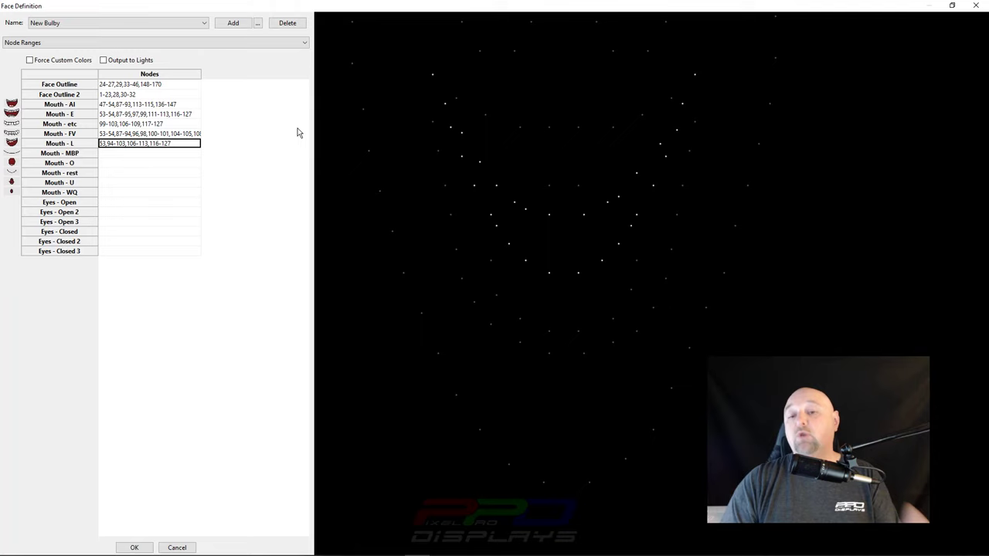
{"action": "key", "text": "Return"}
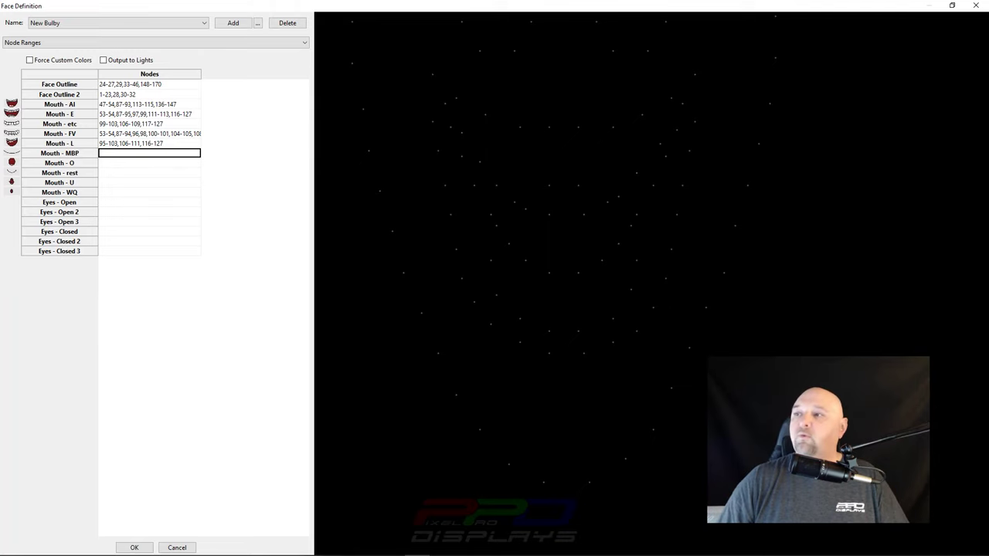
- Check the mouth-shapes chart, then select nodes 96,98,100-103,106-110 for Mouth - MBP
{"action": "key", "text": "alt+Tab"}
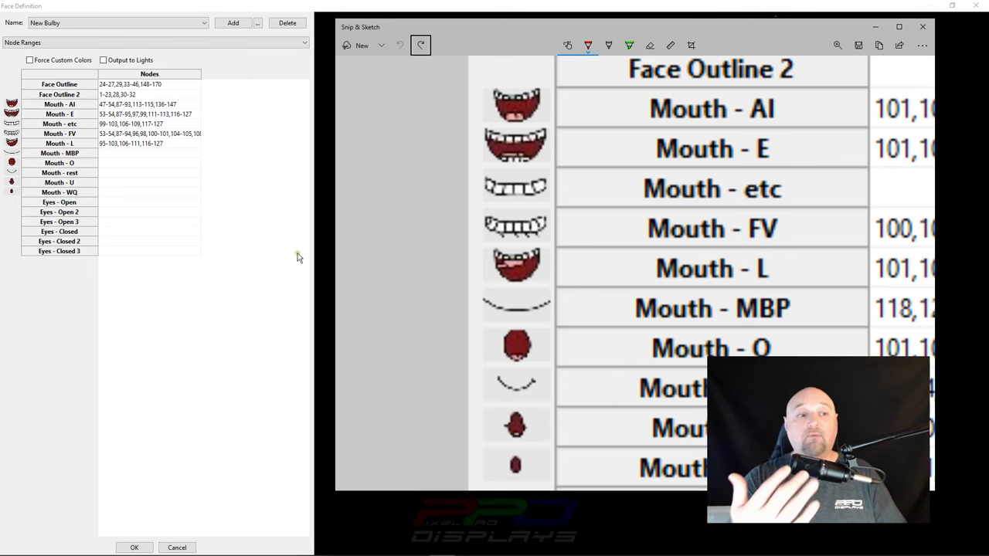
{"action": "left_click_drag", "start_coordinate": [483, 29], "coordinate": [988, 35]}
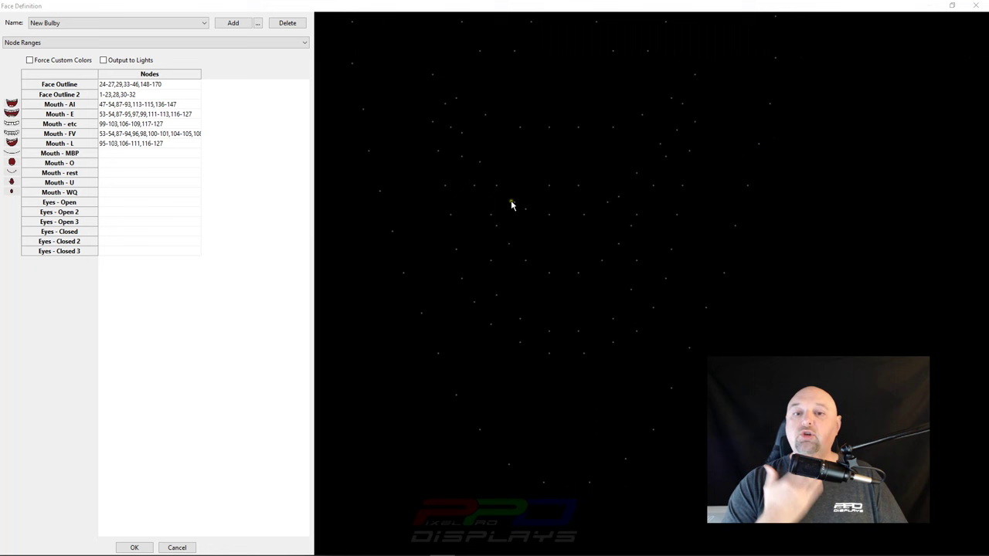
{"action": "left_click_drag", "start_coordinate": [507, 199], "coordinate": [597, 224]}
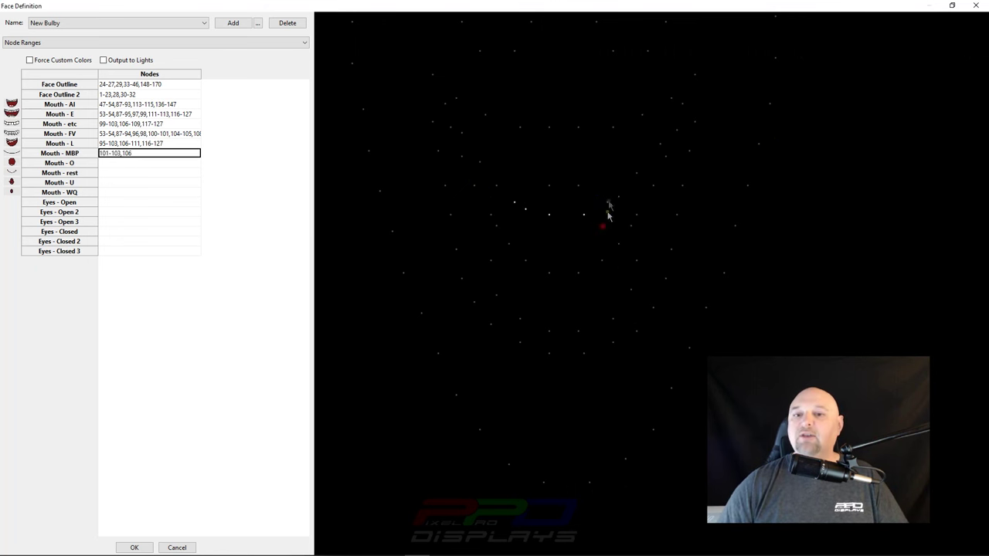
{"action": "left_click_drag", "start_coordinate": [598, 188], "coordinate": [618, 209]}
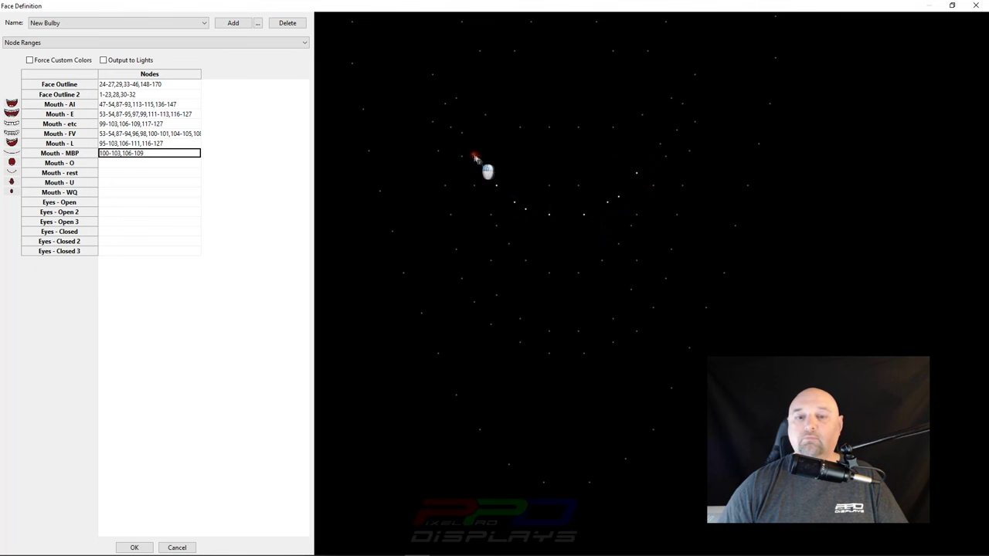
{"action": "left_click", "coordinate": [476, 160]}
{"action": "left_click", "coordinate": [660, 144]}
{"action": "left_click", "coordinate": [463, 134]}
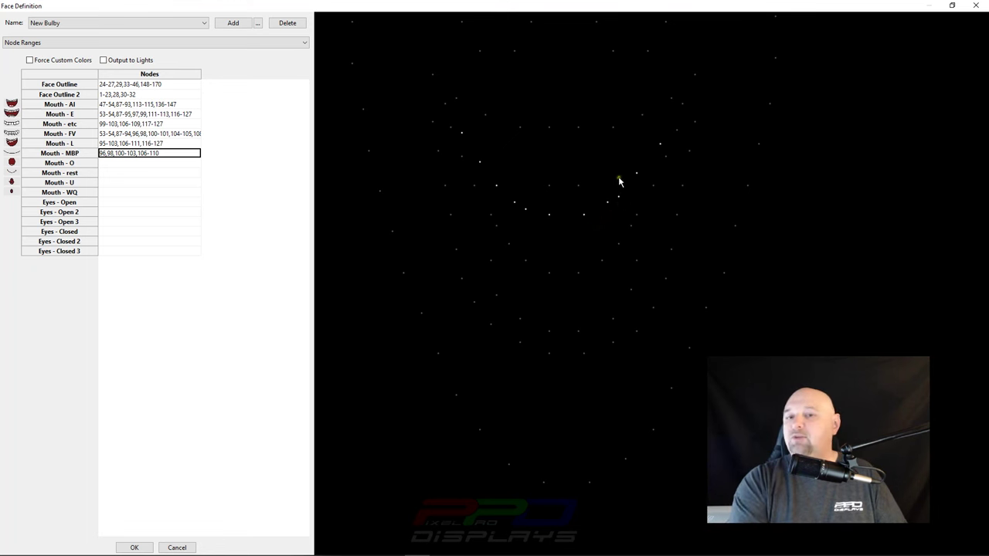
{"action": "left_click", "coordinate": [113, 163]}
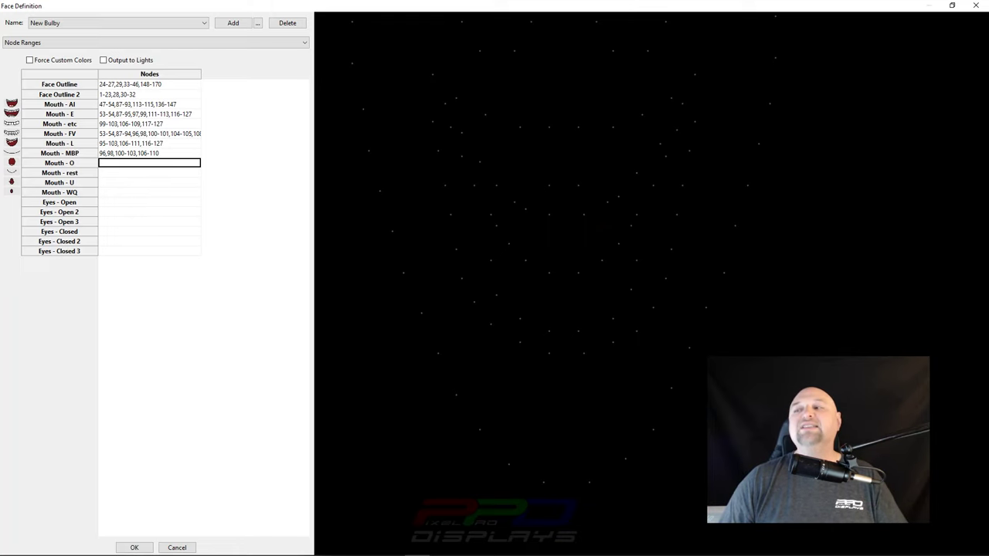
{"action": "key", "text": "alt+Tab"}
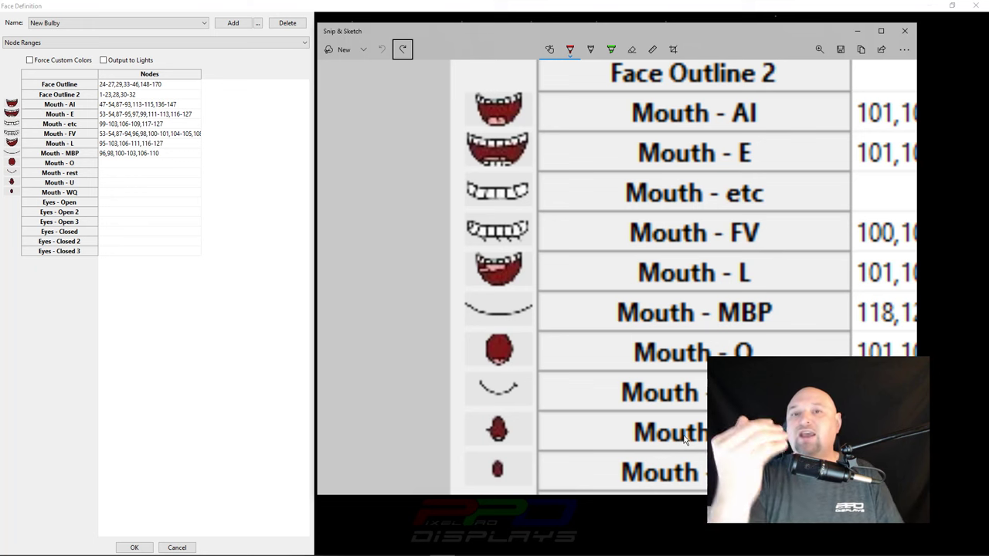
{"action": "left_click_drag", "start_coordinate": [429, 31], "coordinate": [988, 56]}
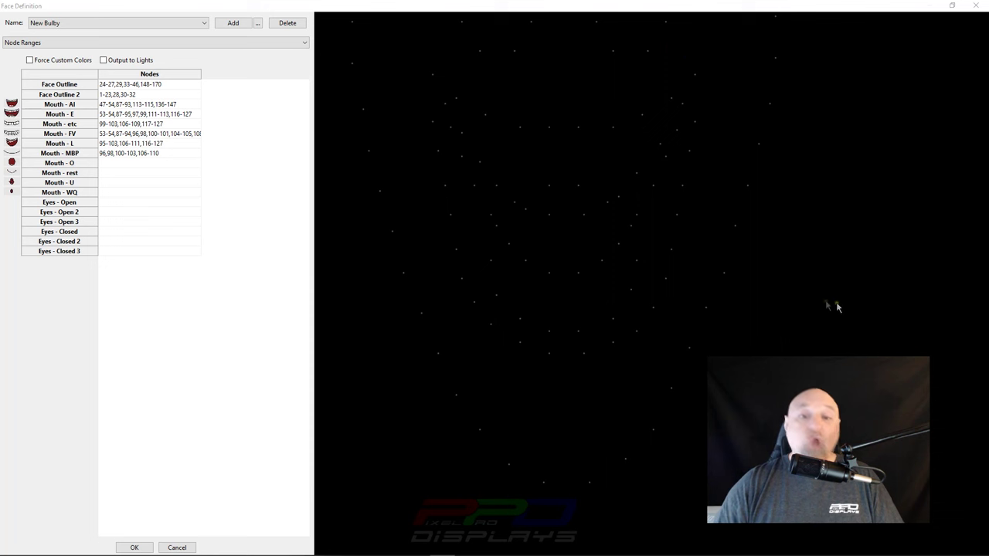
- Select the O mouth nodes so Mouth - O reads 101,104-105,107,119,126,128-135, and copy the list
{"action": "left_click_drag", "start_coordinate": [532, 168], "coordinate": [587, 196]}
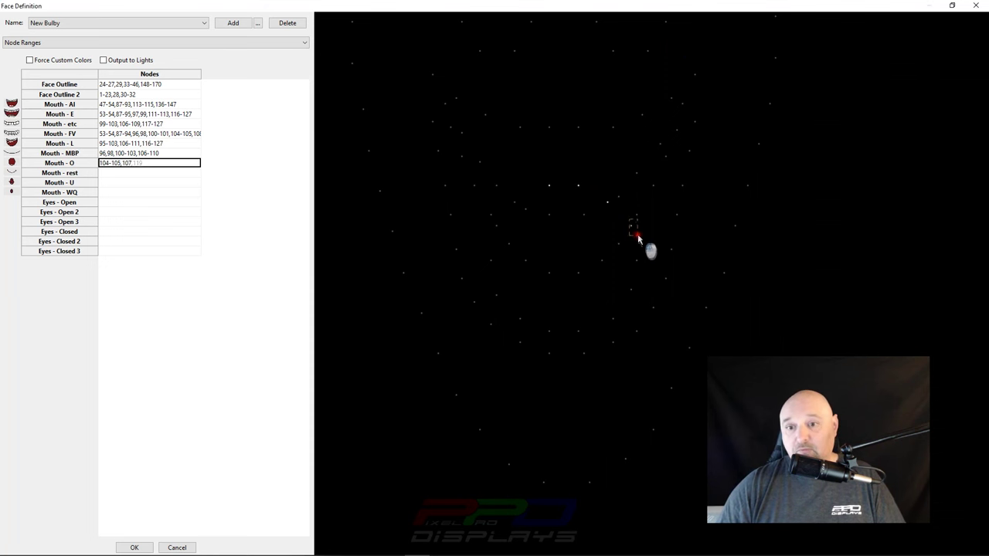
{"action": "left_click", "coordinate": [623, 288]}
{"action": "left_click_drag", "start_coordinate": [538, 316], "coordinate": [602, 352]}
{"action": "left_click", "coordinate": [491, 260]}
{"action": "left_click", "coordinate": [496, 225]}
{"action": "left_click", "coordinate": [515, 201]}
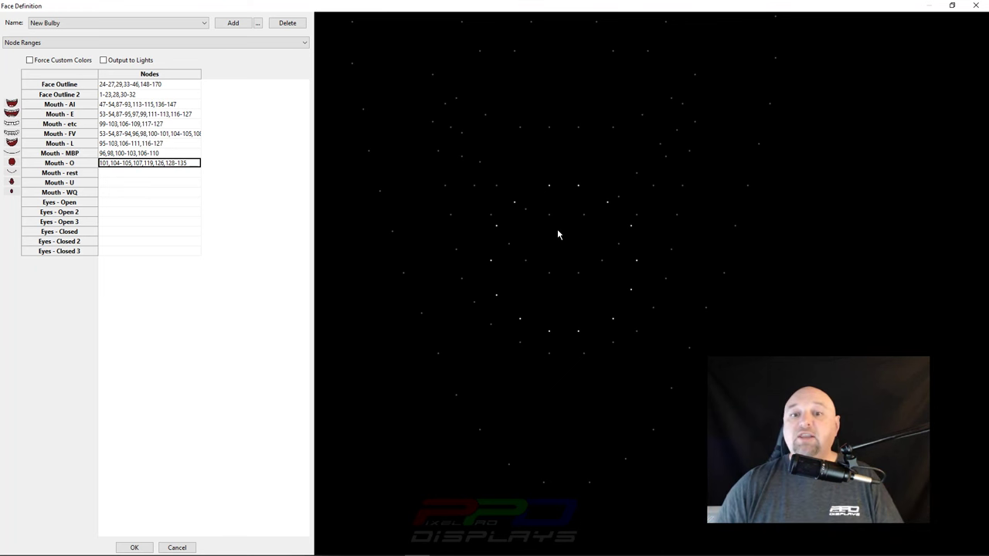
{"action": "left_click", "coordinate": [114, 164]}
{"action": "key", "text": "ctrl+c"}
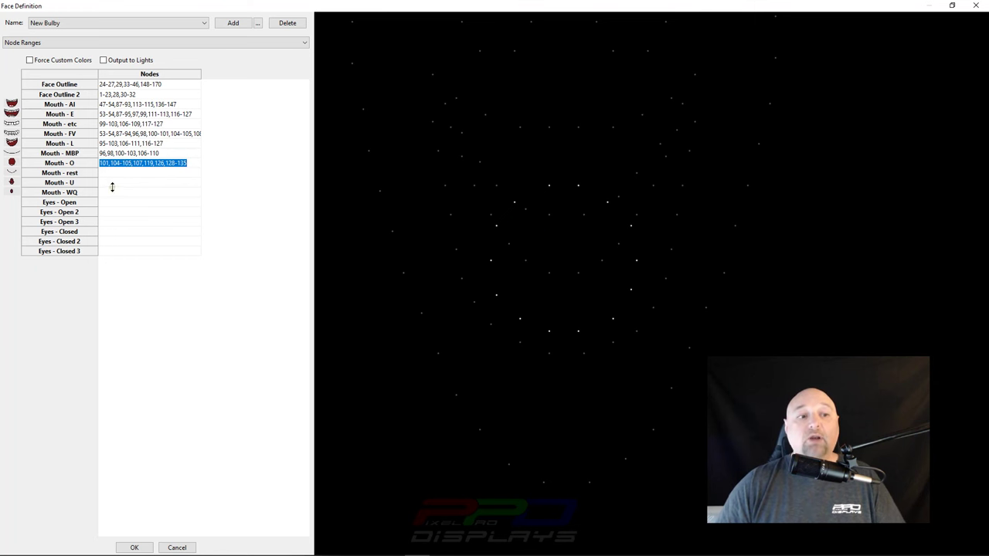
{"action": "left_click", "coordinate": [108, 185]}
{"action": "left_click", "coordinate": [110, 183]}
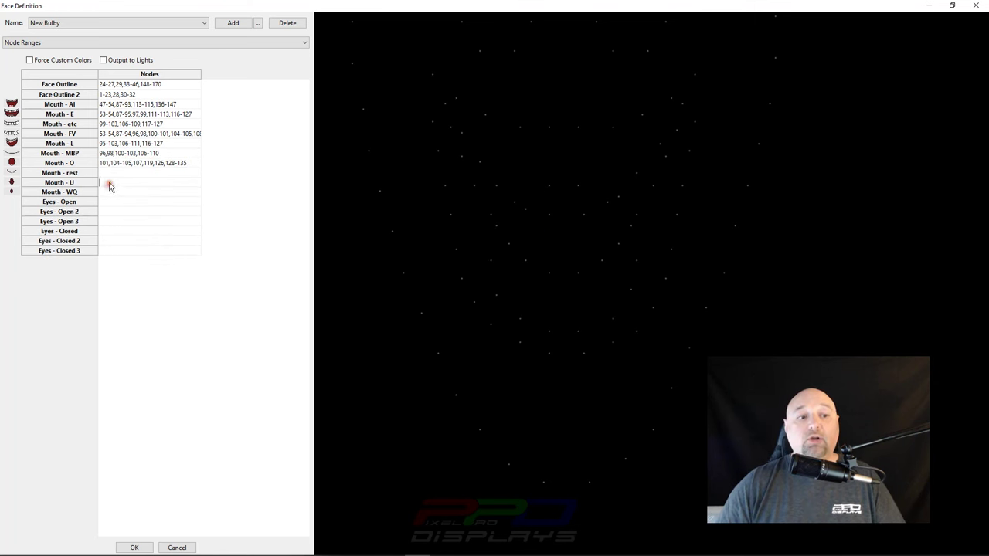
- Paste the O list into Mouth - U, then reselect nodes to get 101,104-105,107,119-126
{"action": "key", "text": "ctrl+v"}
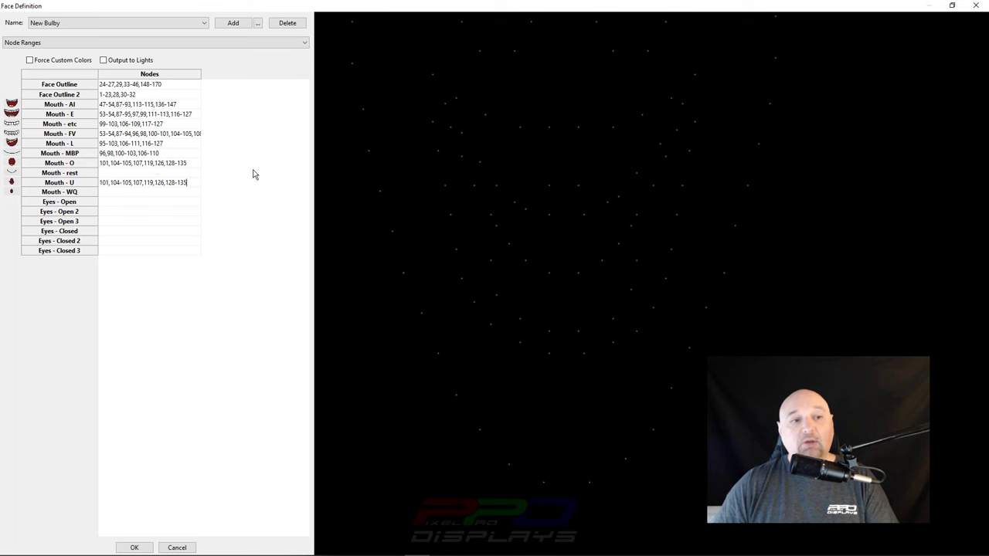
{"action": "key", "text": "Return"}
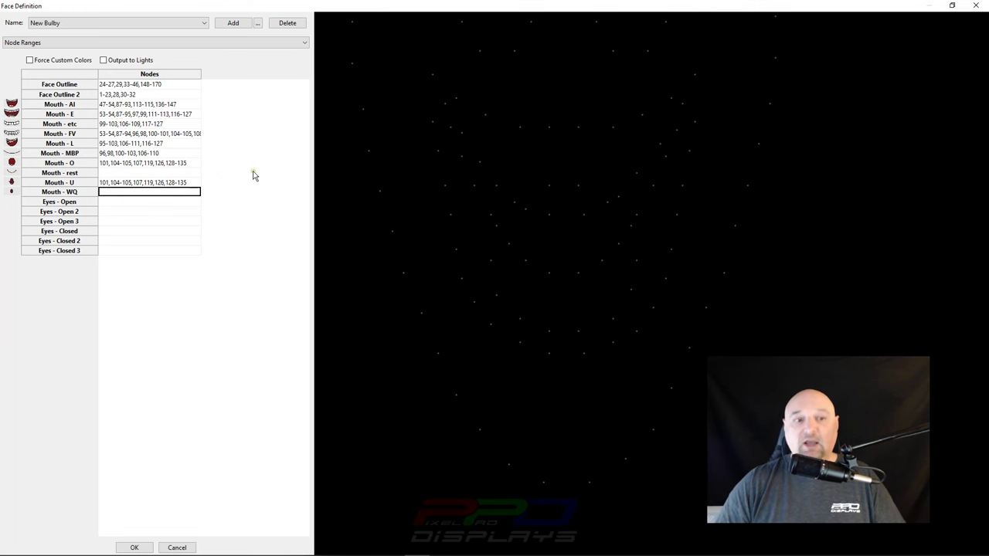
{"action": "left_click", "coordinate": [178, 184]}
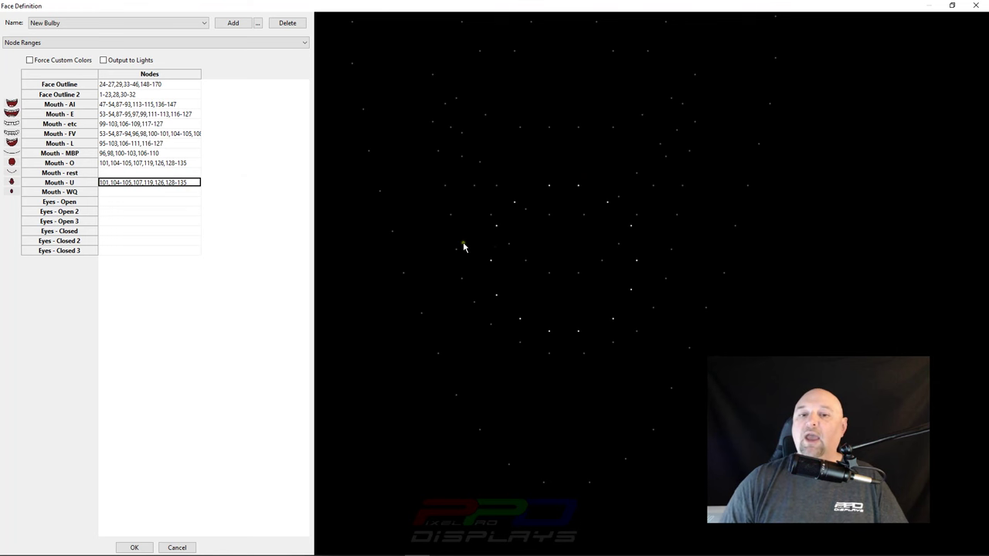
{"action": "left_click_drag", "start_coordinate": [462, 242], "coordinate": [692, 380]}
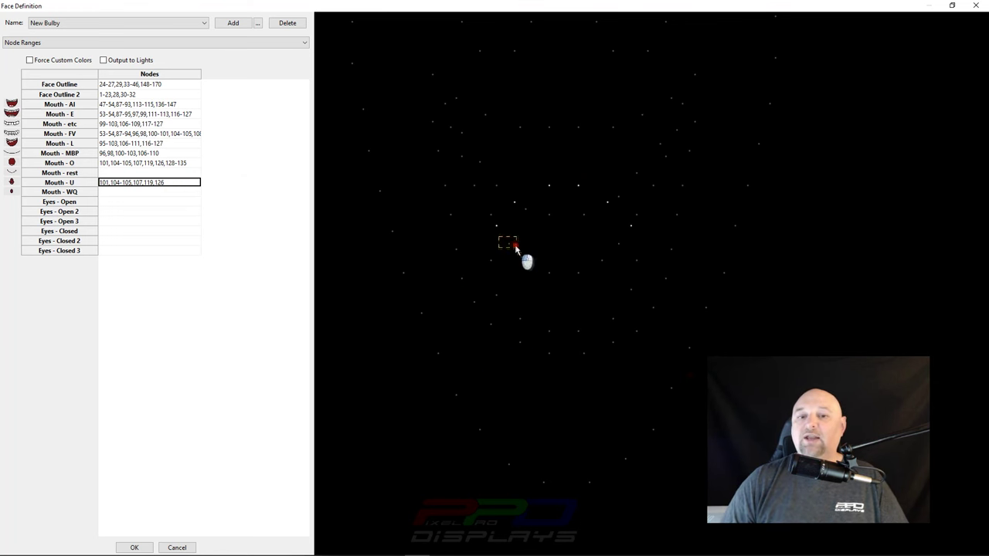
{"action": "left_click_drag", "start_coordinate": [519, 249], "coordinate": [618, 245]}
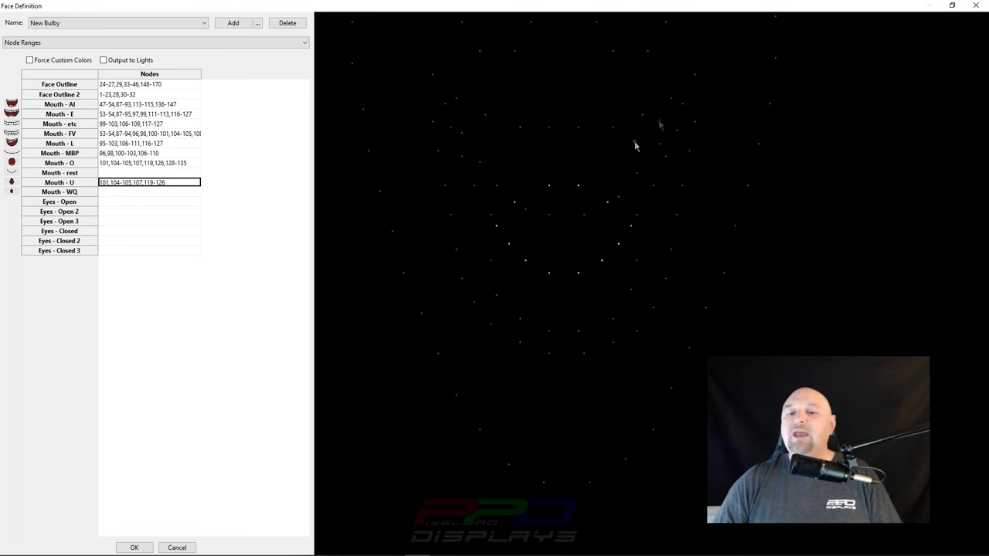
{"action": "left_click", "coordinate": [160, 182]}
{"action": "key", "text": "ctrl+c"}
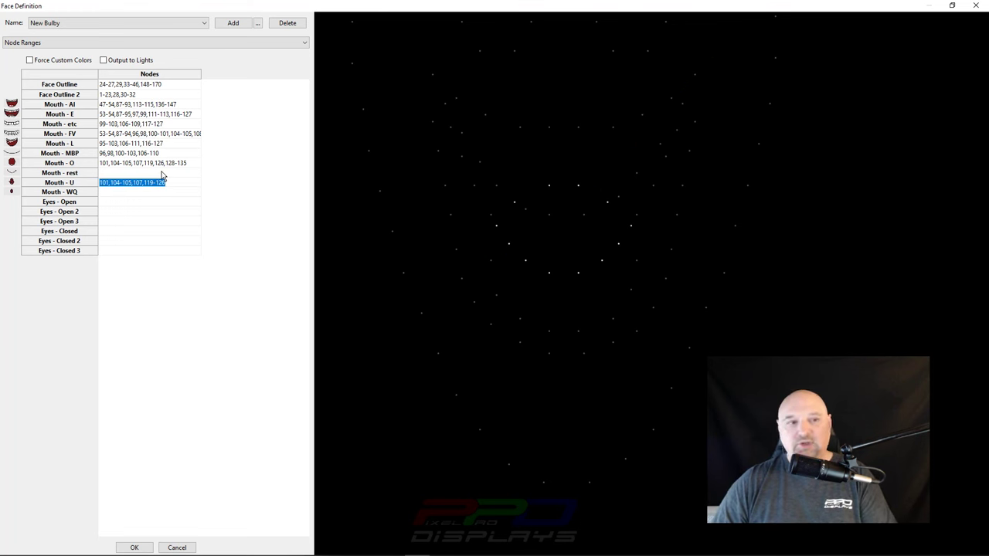
- Paste the Mouth - U list into Mouth - WQ, then reselect preview nodes to make it 101-107
{"action": "left_click", "coordinate": [116, 193]}
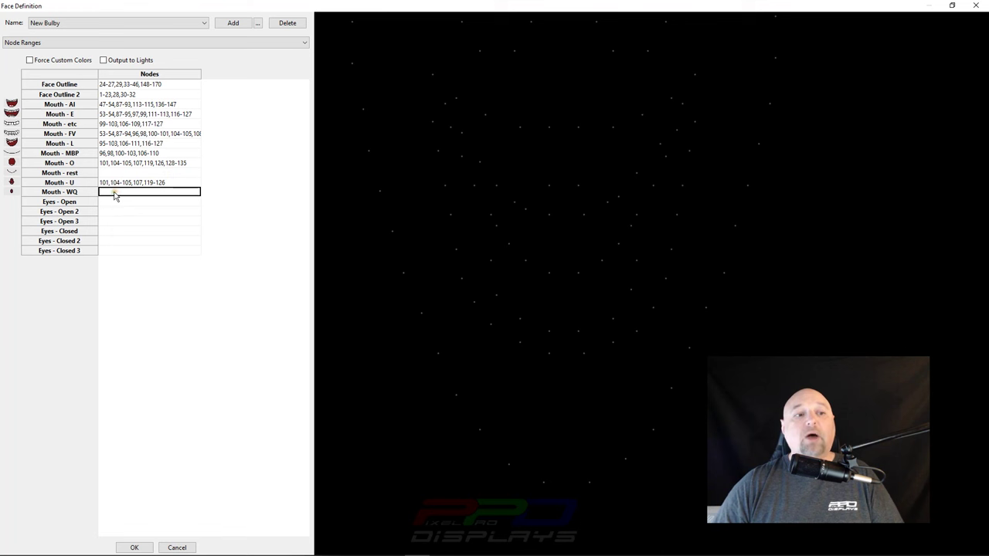
{"action": "key", "text": "Escape"}
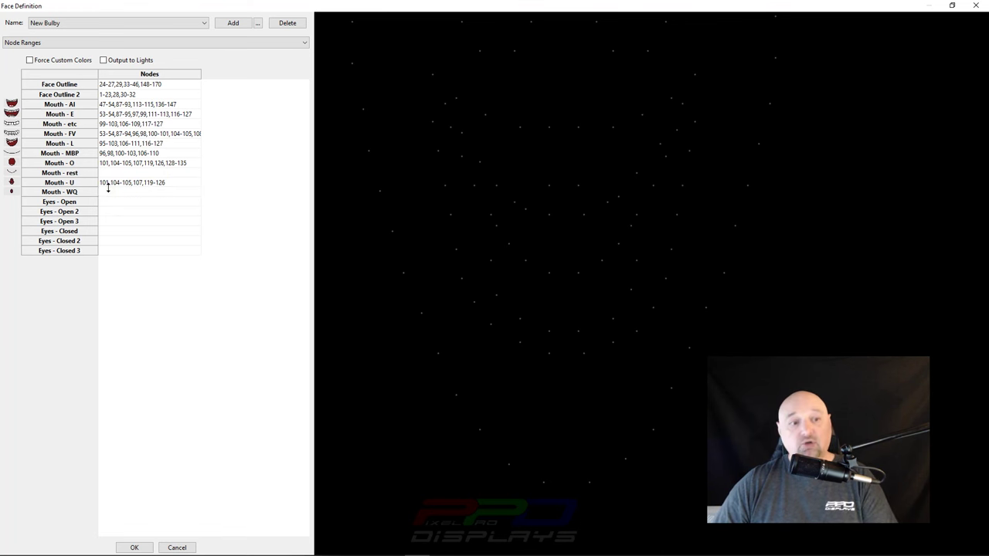
{"action": "key", "text": "ctrl+v"}
{"action": "left_click", "coordinate": [171, 193]}
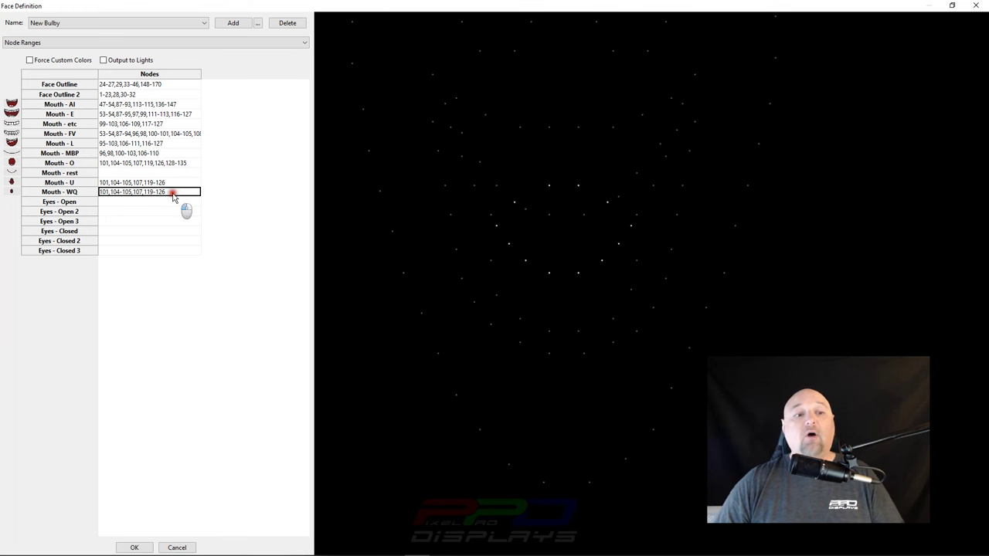
{"action": "key", "text": "ctrl+a"}
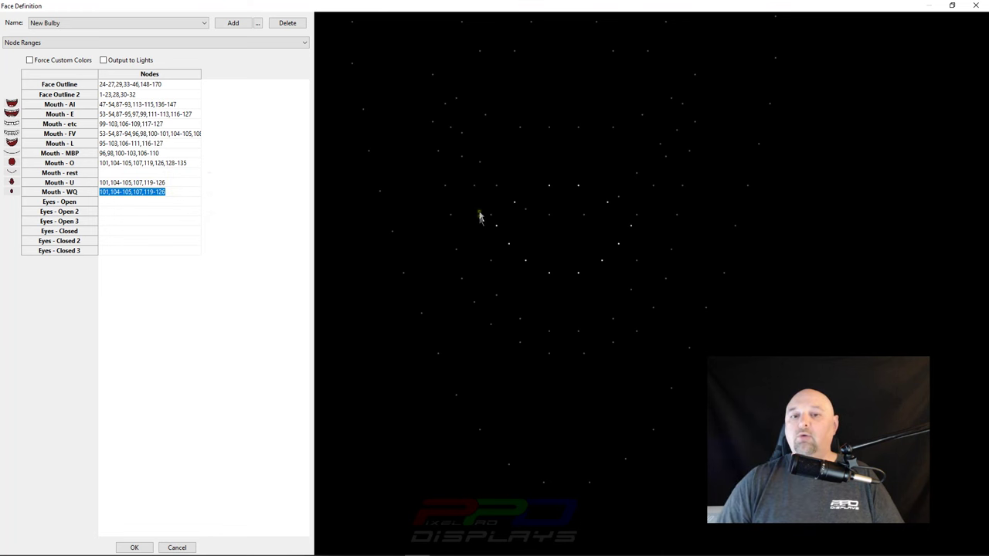
{"action": "left_click_drag", "start_coordinate": [479, 216], "coordinate": [652, 302]}
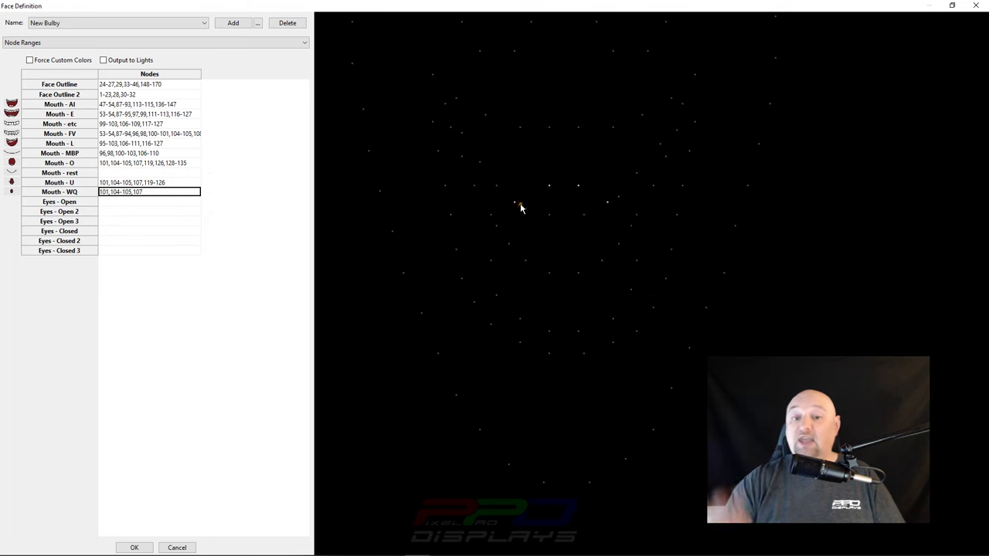
{"action": "left_click_drag", "start_coordinate": [520, 205], "coordinate": [564, 224]}
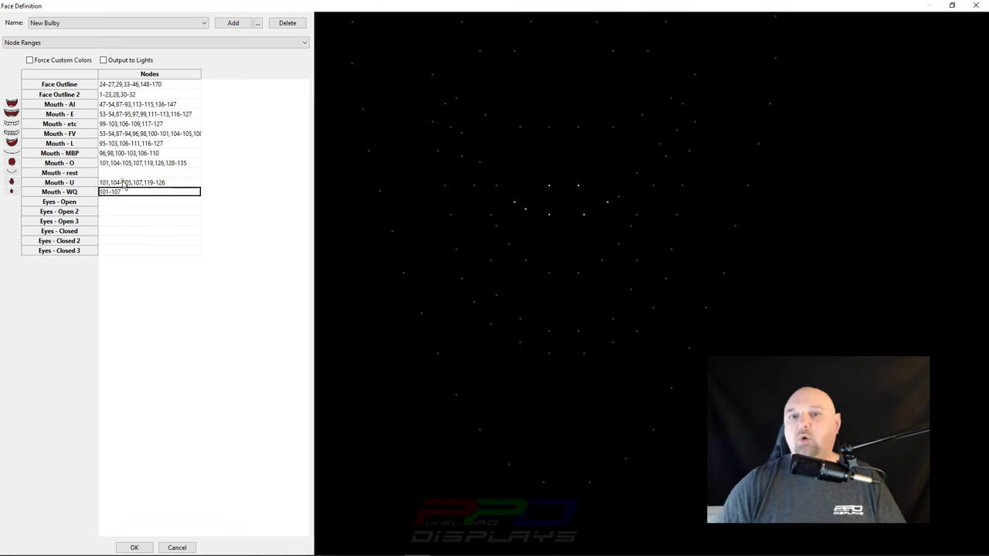
{"action": "left_click_drag", "start_coordinate": [511, 176], "coordinate": [353, 277]}
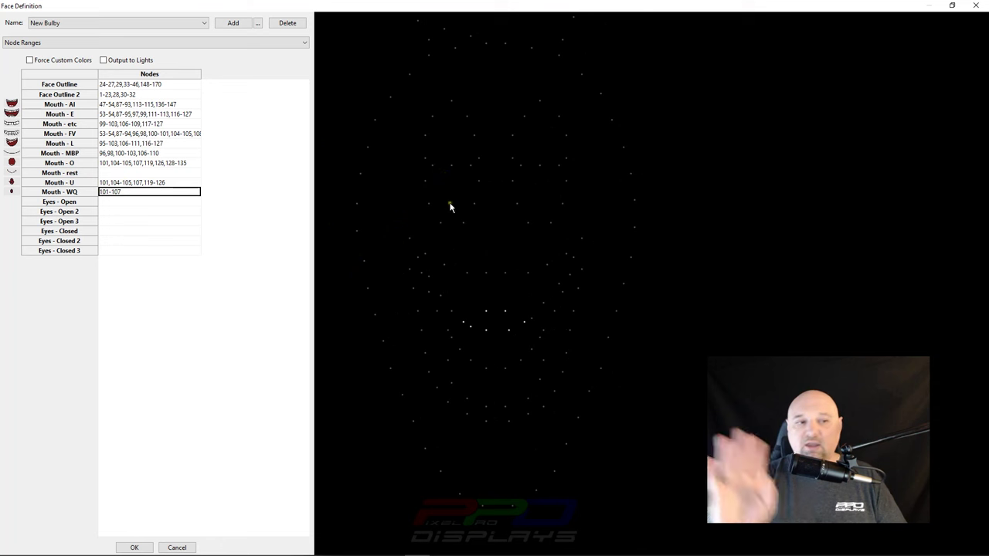
{"action": "left_click", "coordinate": [114, 202]}
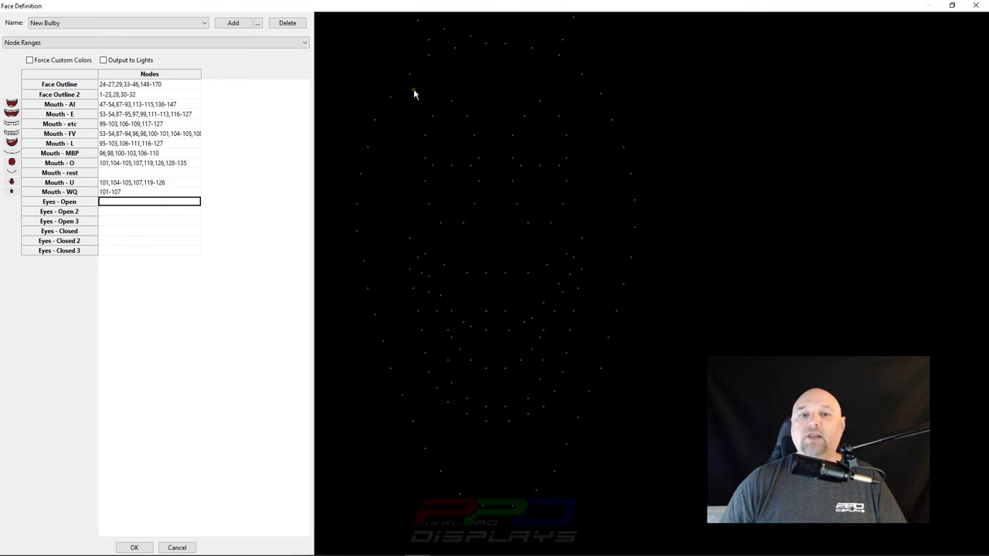
- Box-select eye nodes 55-86 for Eyes - Open, then deselect eyelid nodes 66, 67, 80 and 81
{"action": "left_click_drag", "start_coordinate": [413, 93], "coordinate": [582, 240]}
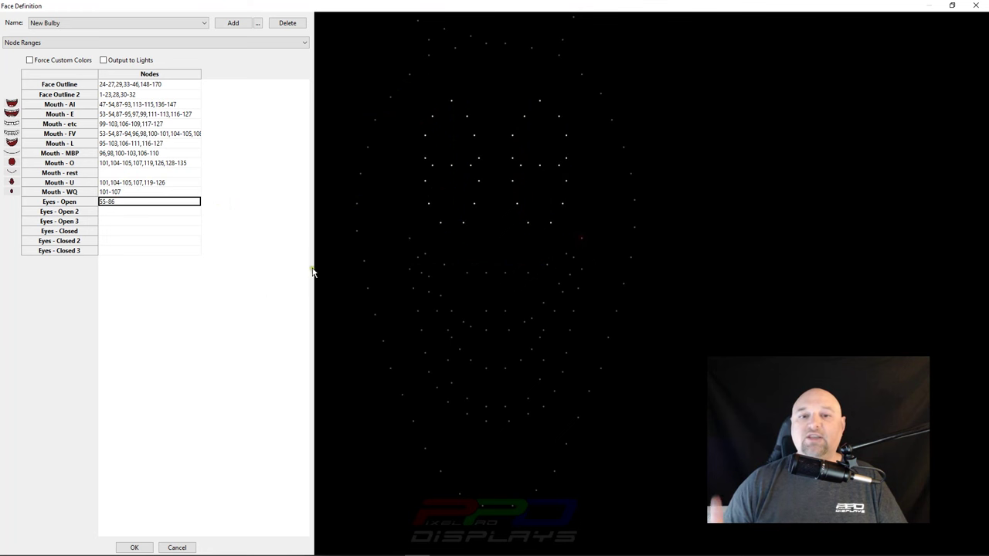
{"action": "left_click", "coordinate": [432, 166], "text": "ctrl"}
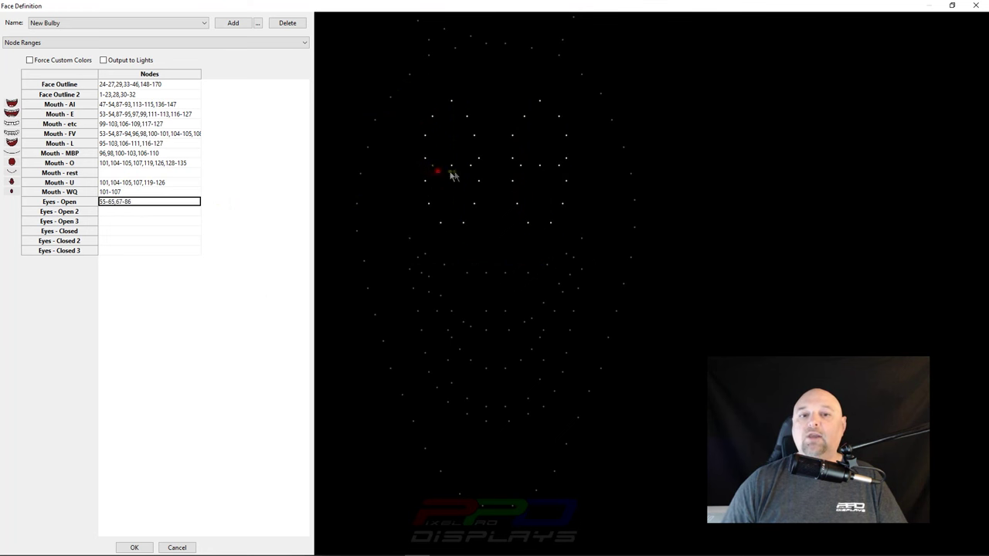
{"action": "left_click_drag", "start_coordinate": [465, 163], "coordinate": [480, 167]}
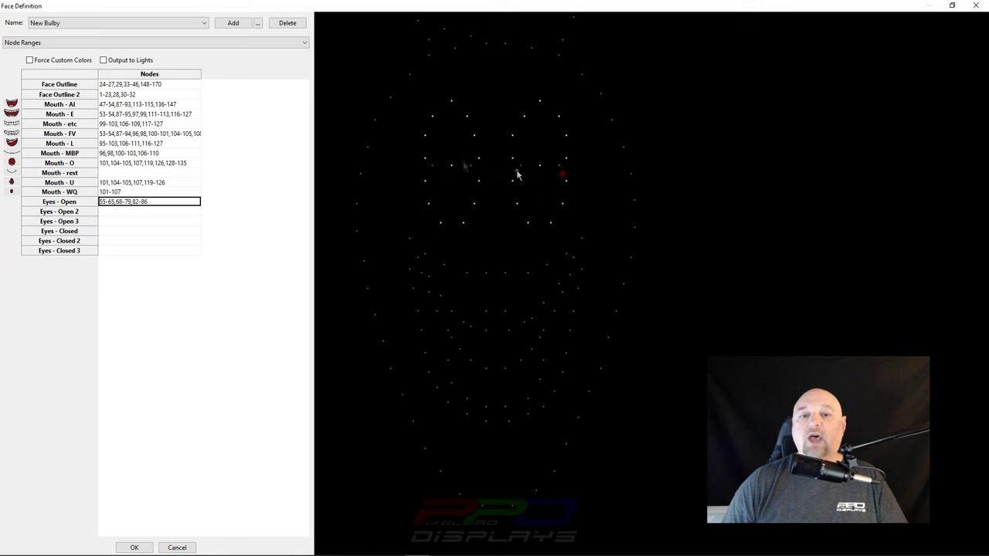
{"action": "left_click", "coordinate": [448, 169], "text": "ctrl"}
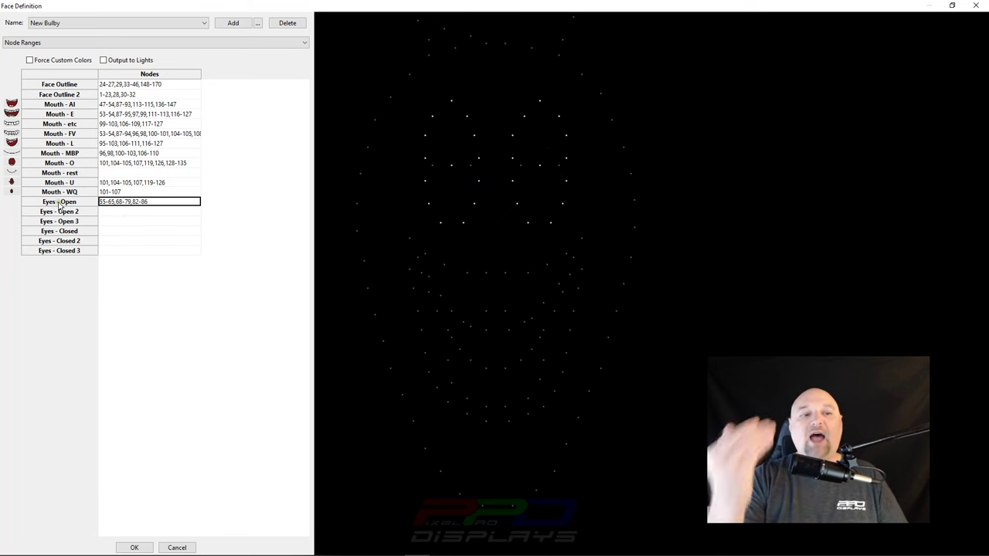
{"action": "left_click", "coordinate": [101, 222]}
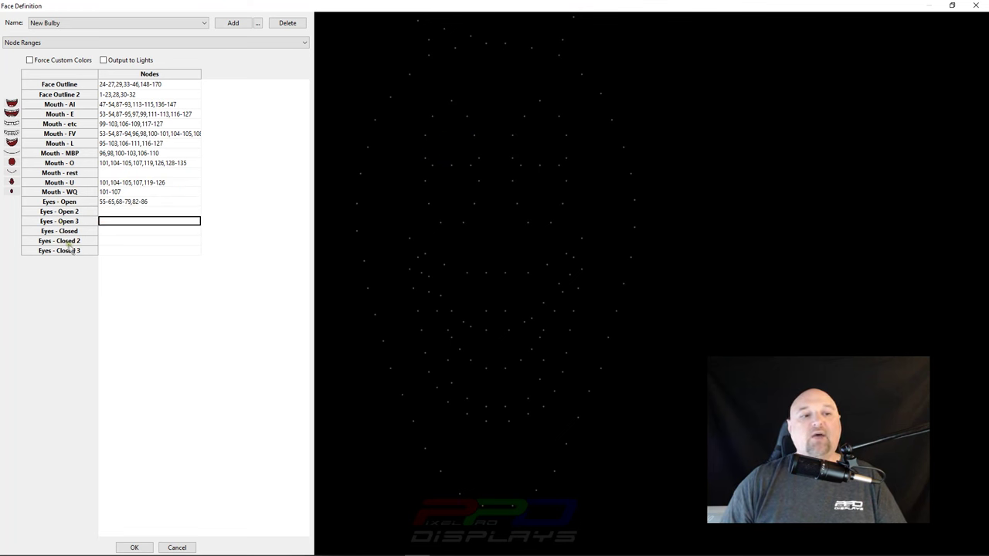
- Select the middle nodes of each eye in the preview, giving Eyes - Closed 65-67,79-81
{"action": "left_click", "coordinate": [100, 231]}
{"action": "left_click", "coordinate": [109, 233]}
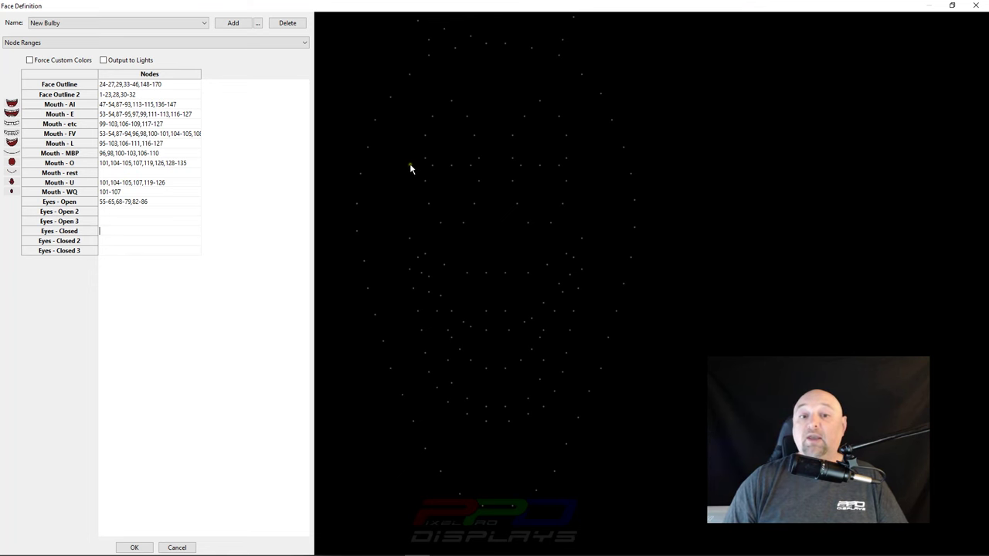
{"action": "left_click", "coordinate": [410, 164]}
{"action": "left_click_drag", "start_coordinate": [410, 164], "coordinate": [567, 173]}
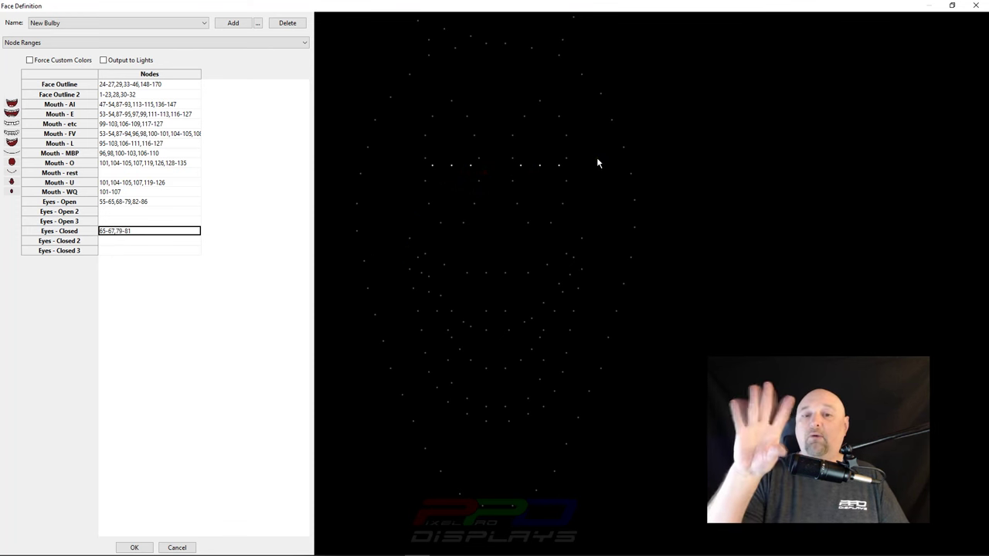
- Compare the Eyes - Closed nodes against the Eyes - Open row on the face preview
{"action": "left_click", "coordinate": [133, 202]}
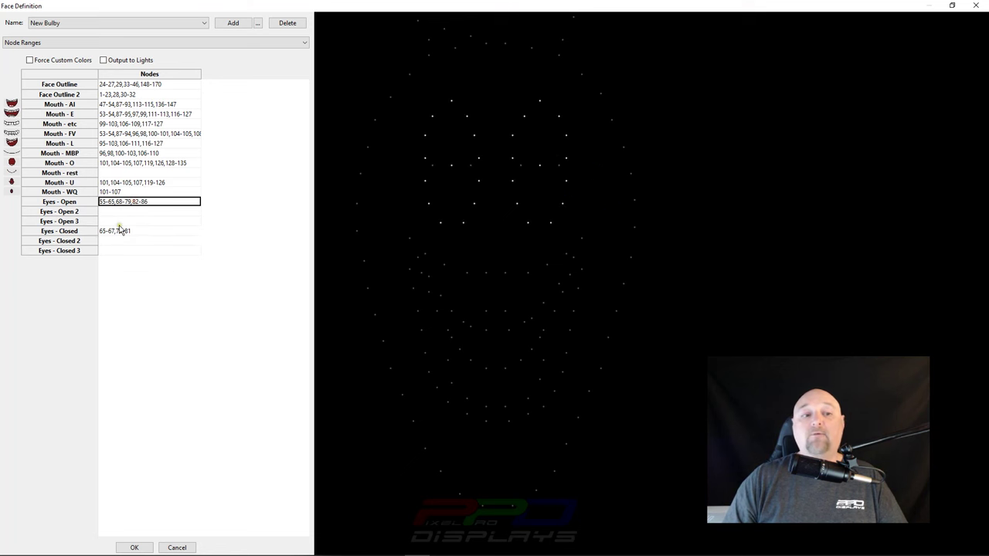
{"action": "left_click", "coordinate": [120, 235]}
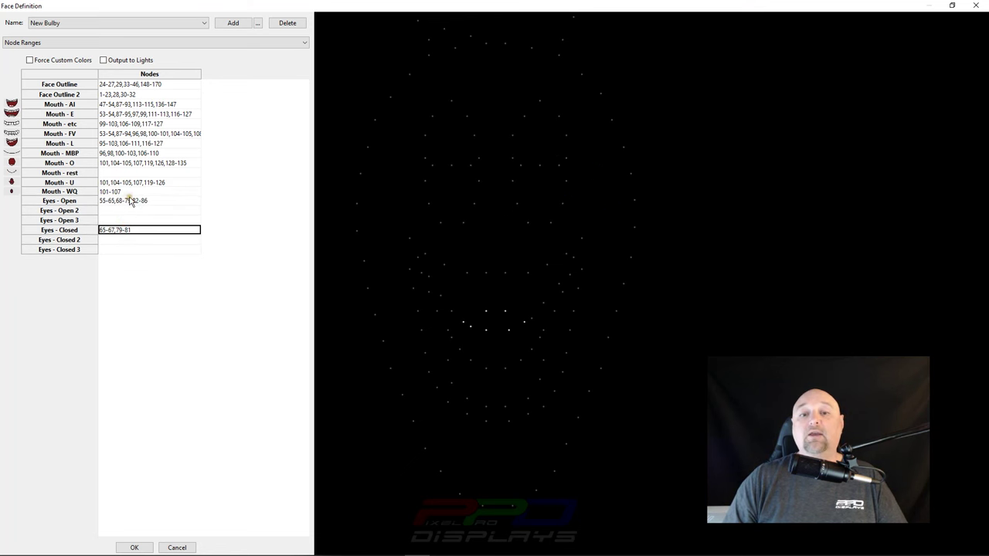
{"action": "left_click", "coordinate": [127, 201]}
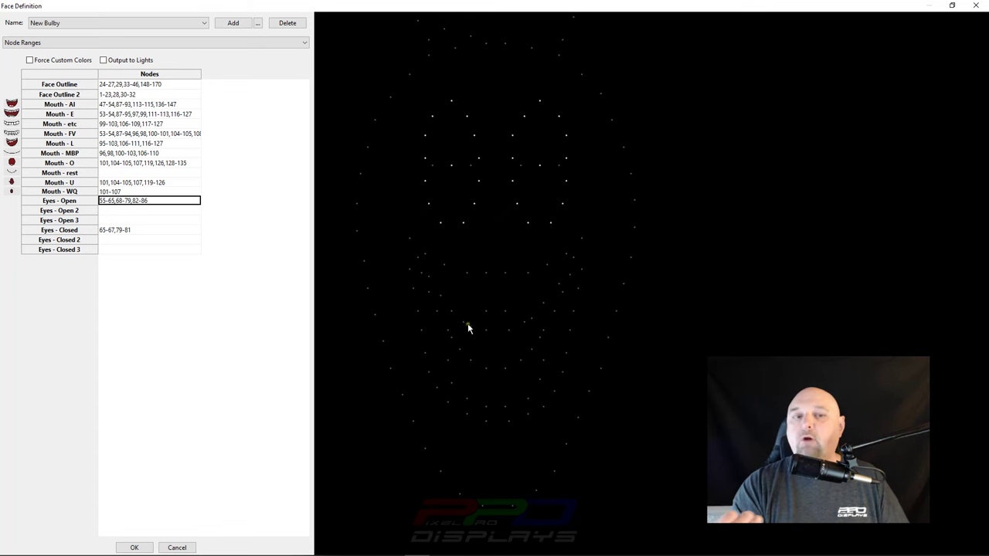
- Save the New Bulby face definition with OK, returning to the Big bulb layout
{"action": "left_click", "coordinate": [132, 548]}
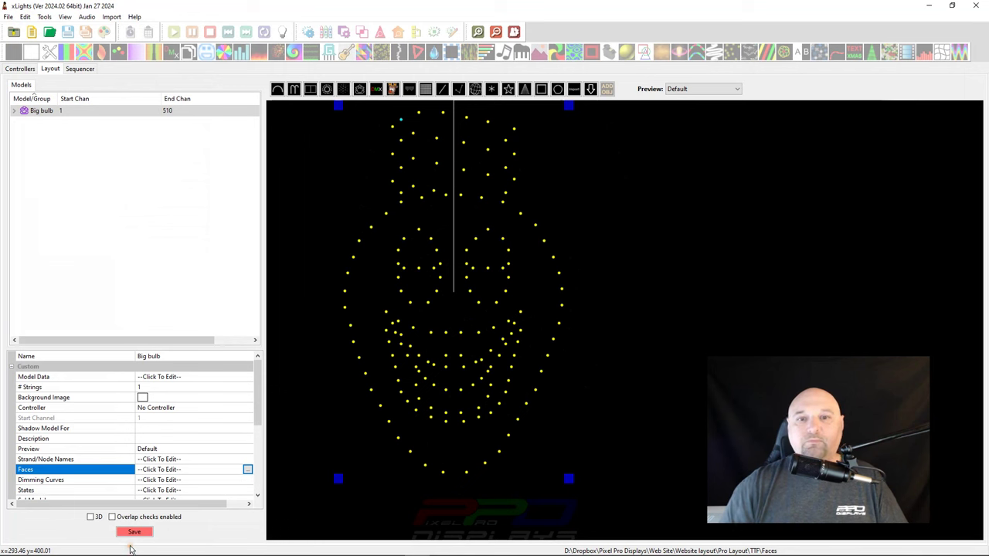